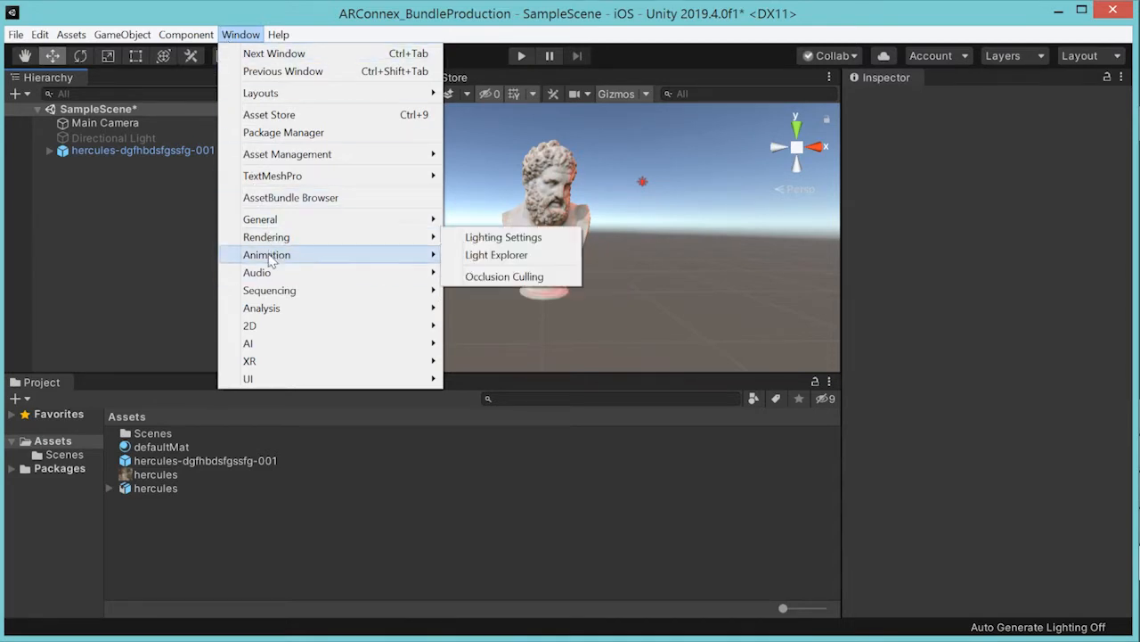
Step: Open the Animation window and dock it beside the Project window
mouse_move(265, 256)
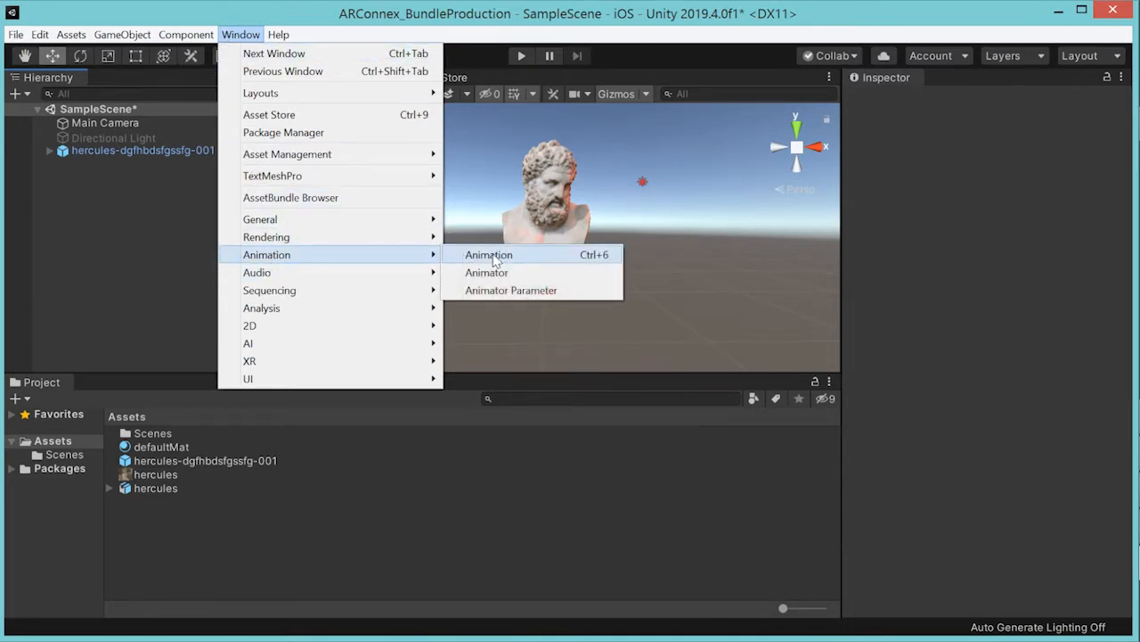
click(490, 255)
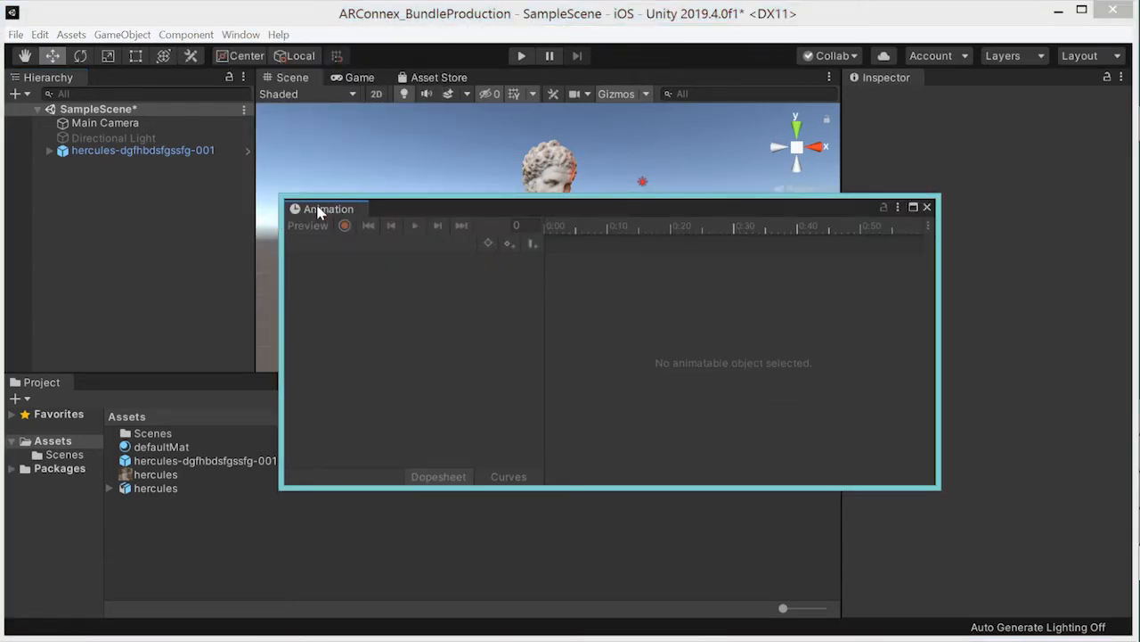
drag(314, 212, 108, 382)
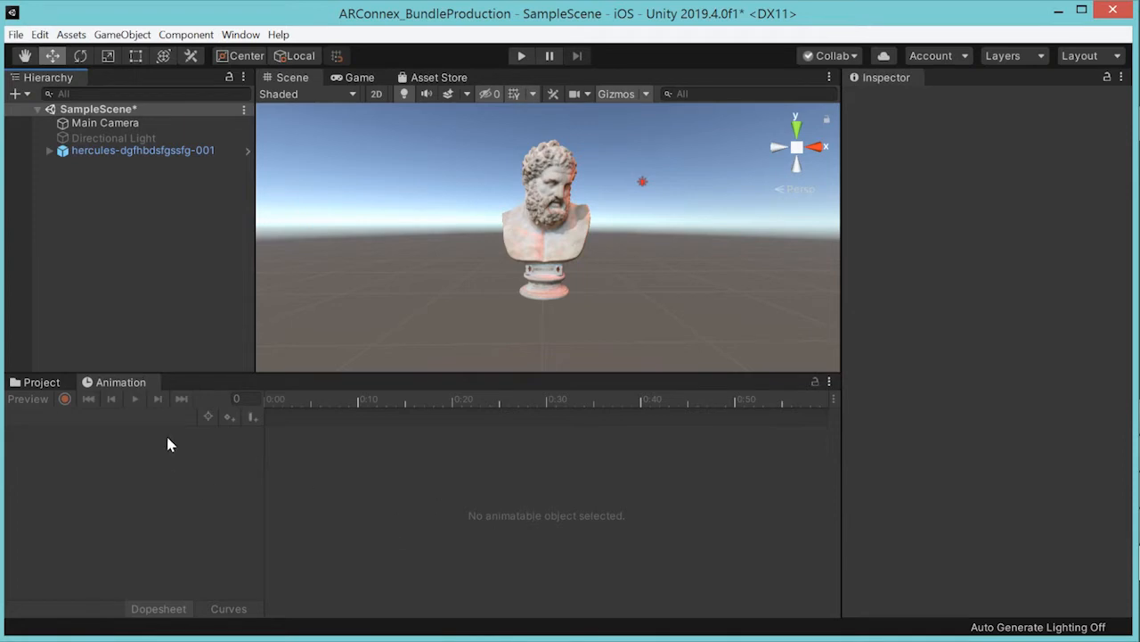
Step: Create an animation clip named ENTER.anim in the Assets folder for the hercules child object
click(49, 151)
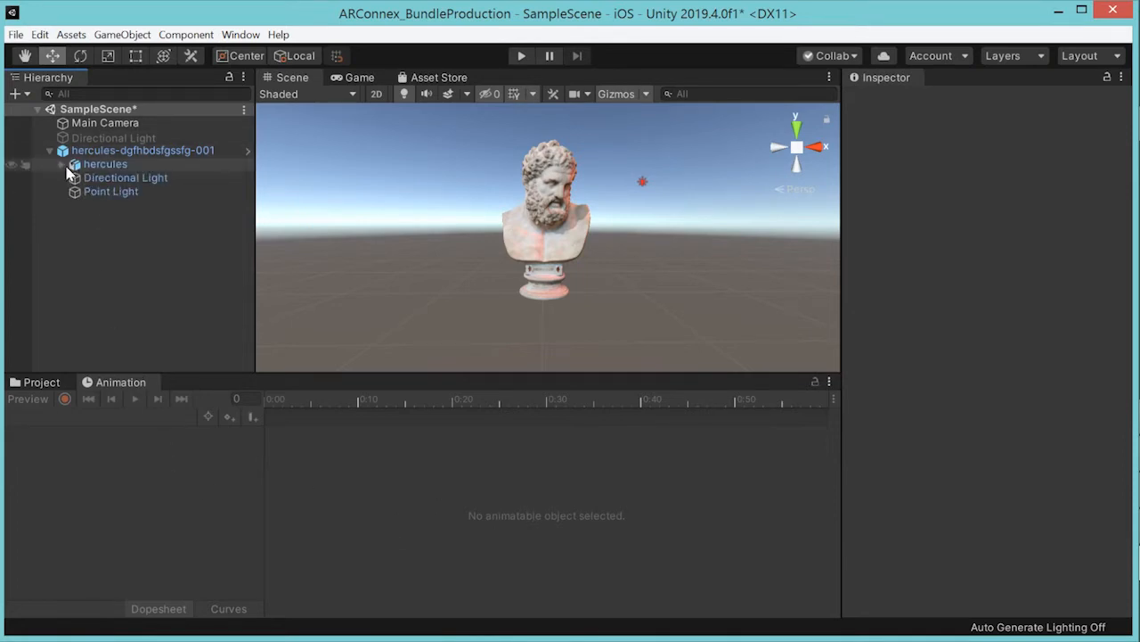
click(105, 166)
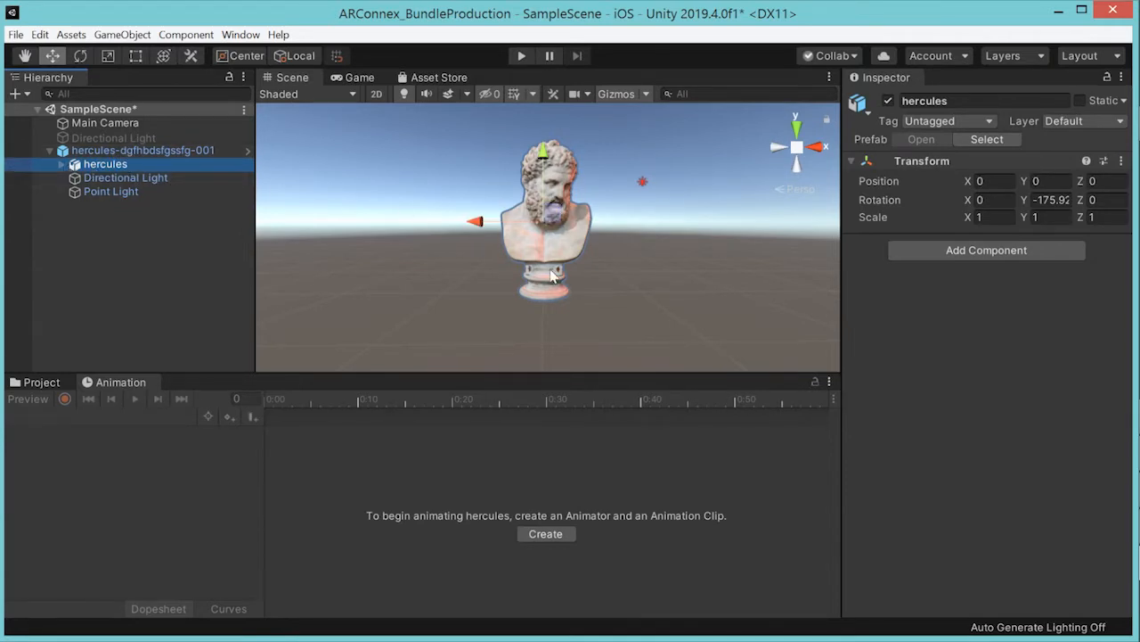
click(545, 534)
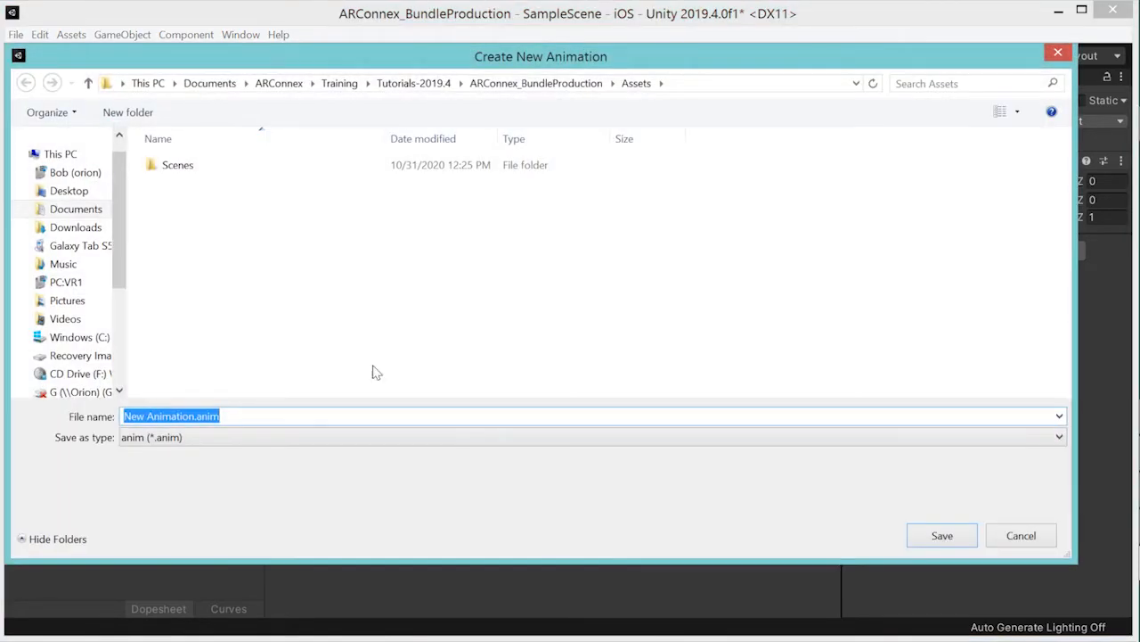
click(189, 416)
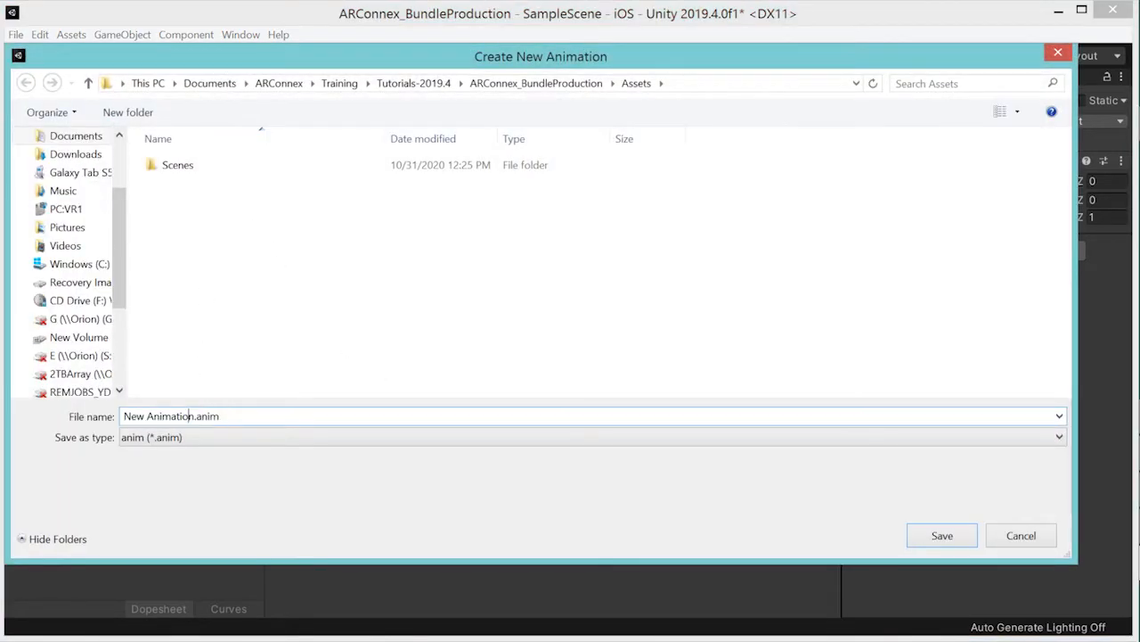
key(shift+Home)
text(ENTER)
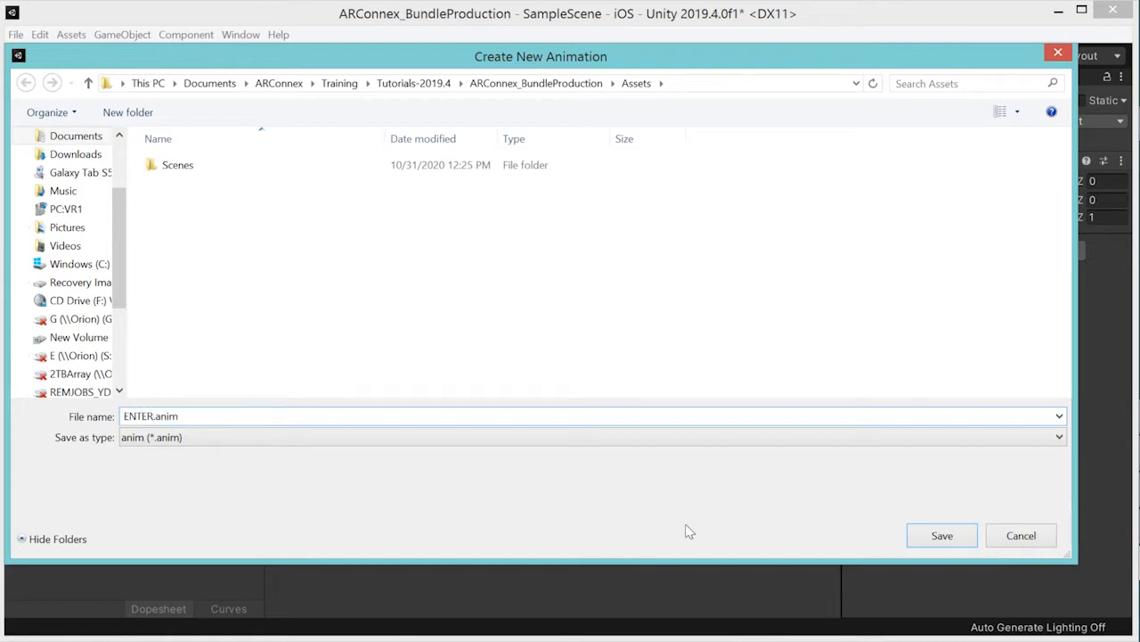
click(942, 535)
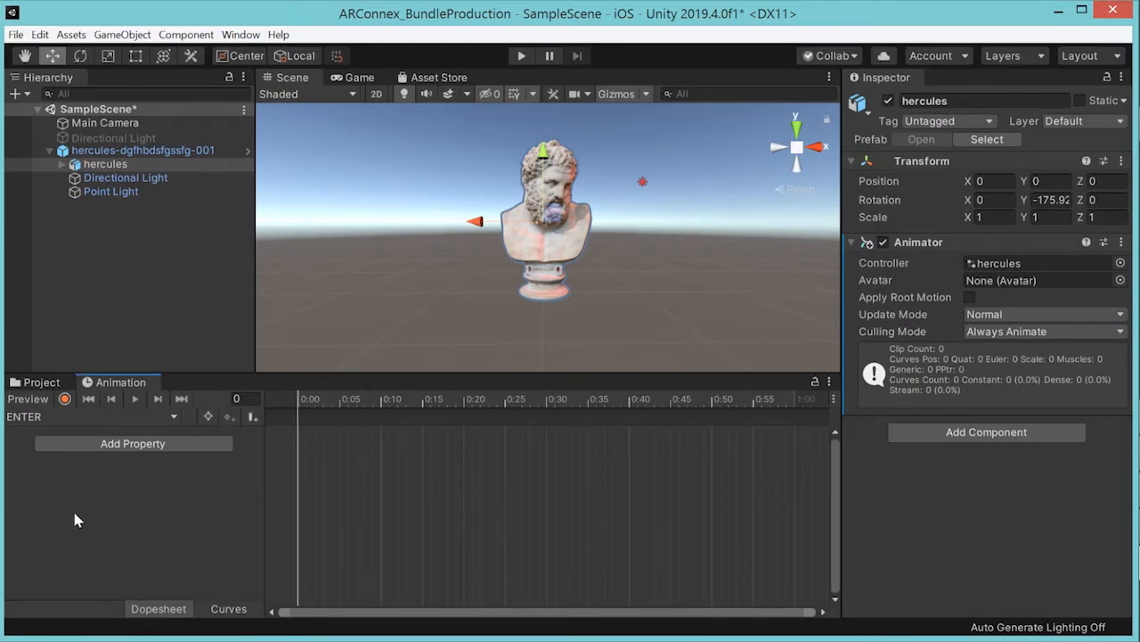
Step: Examine the new hercules animator controller and the ENTER clip among the project assets
click(37, 382)
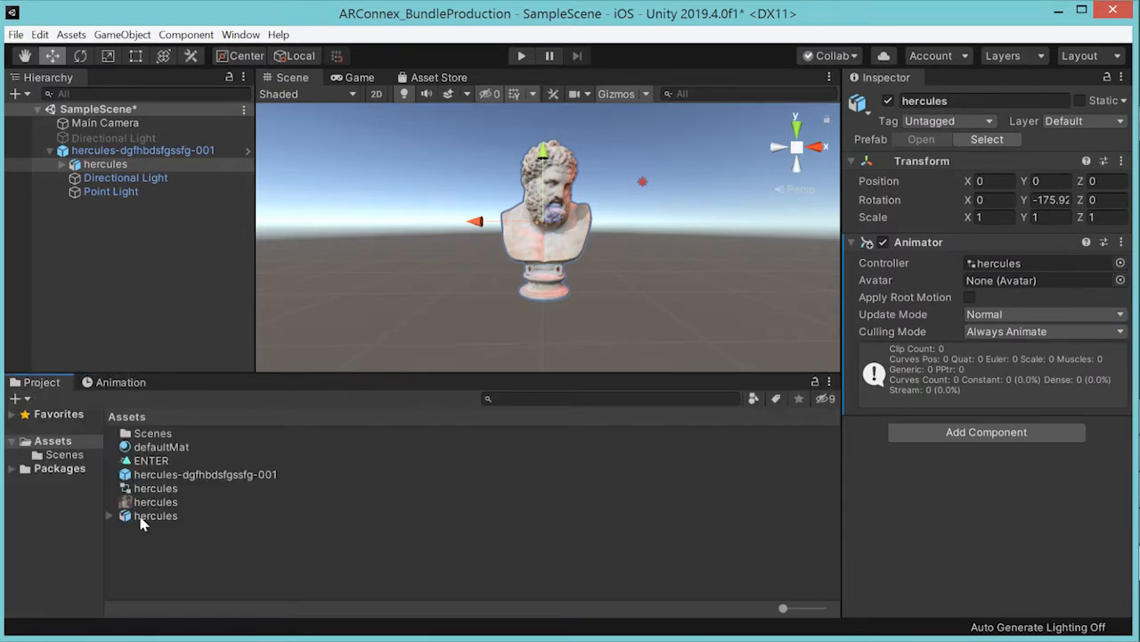
click(149, 488)
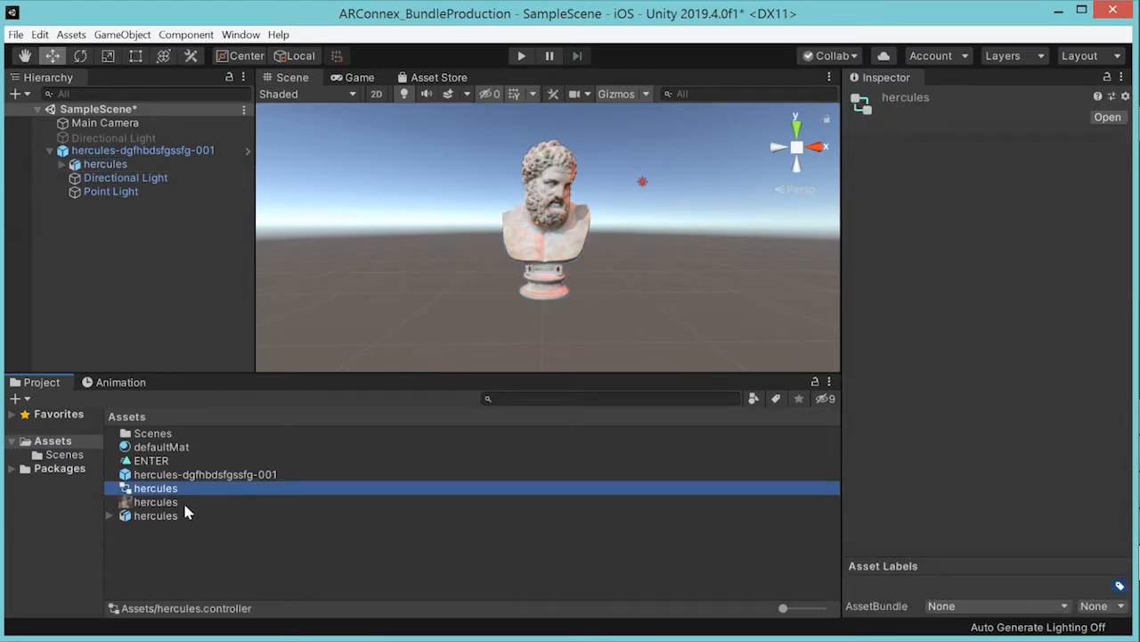
click(149, 461)
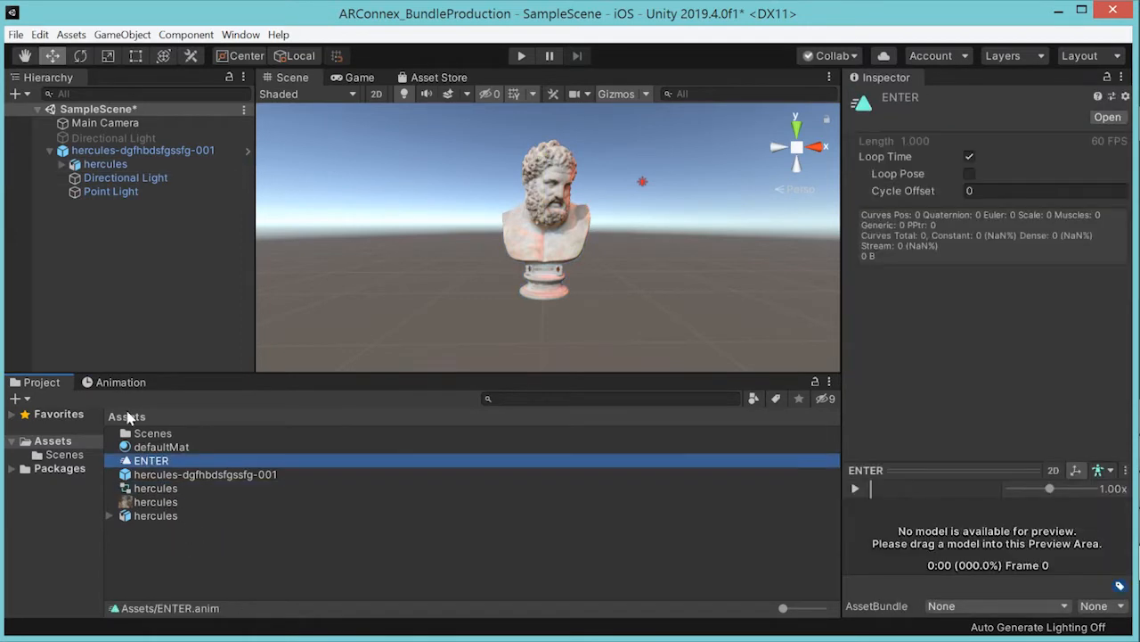
click(125, 383)
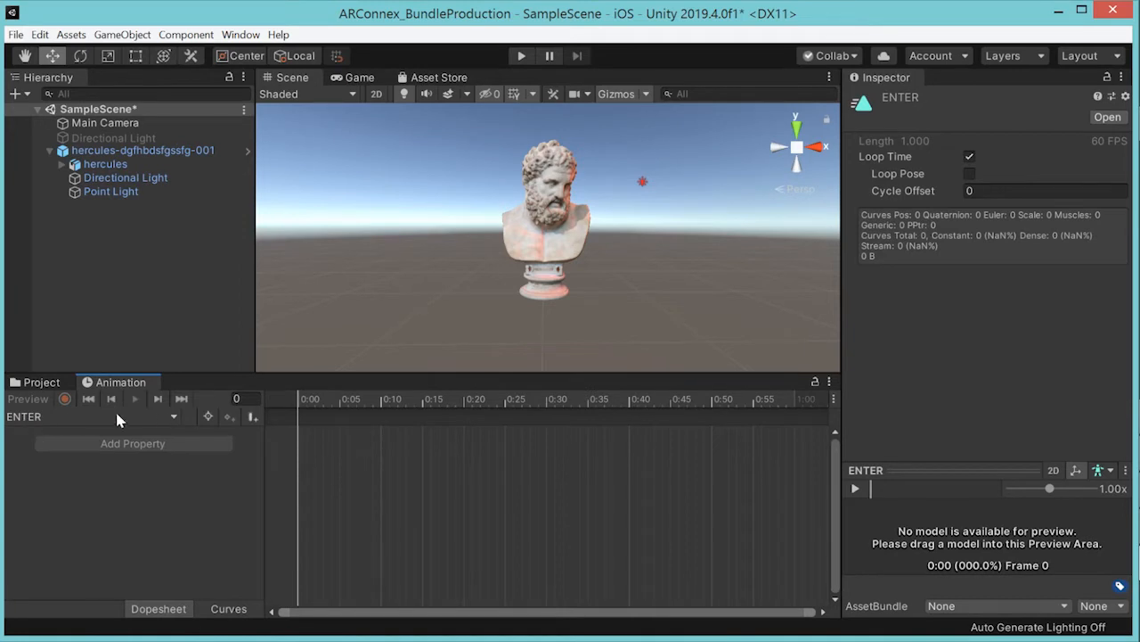
Step: Add the Transform Scale and Rotation properties of the hercules object to the ENTER clip
click(102, 165)
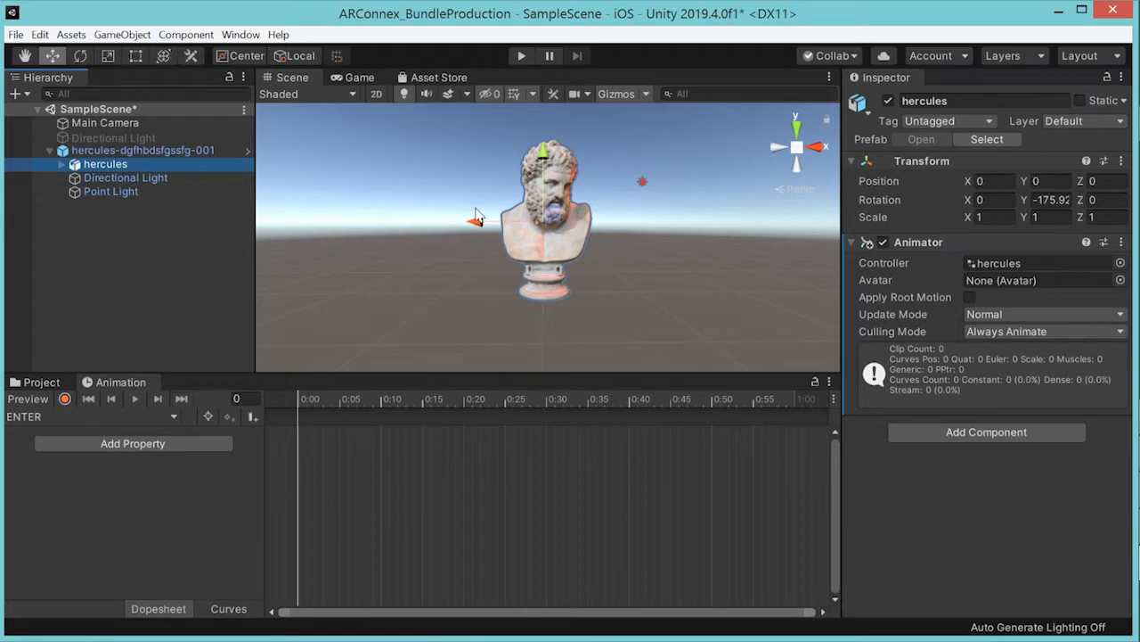
click(110, 443)
click(242, 442)
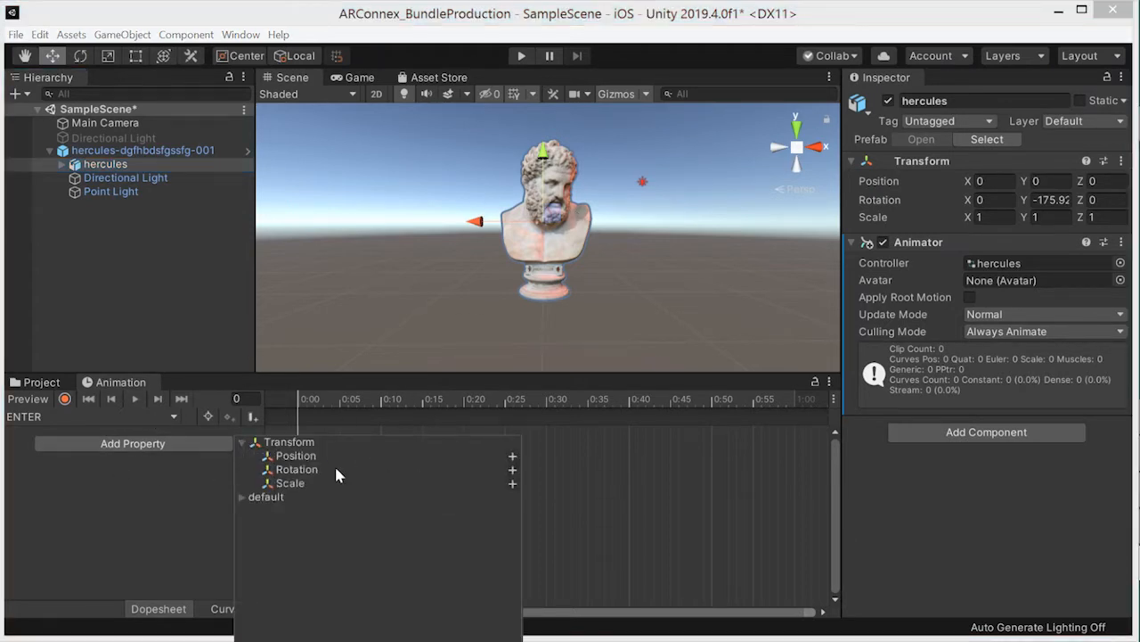
click(513, 484)
click(118, 477)
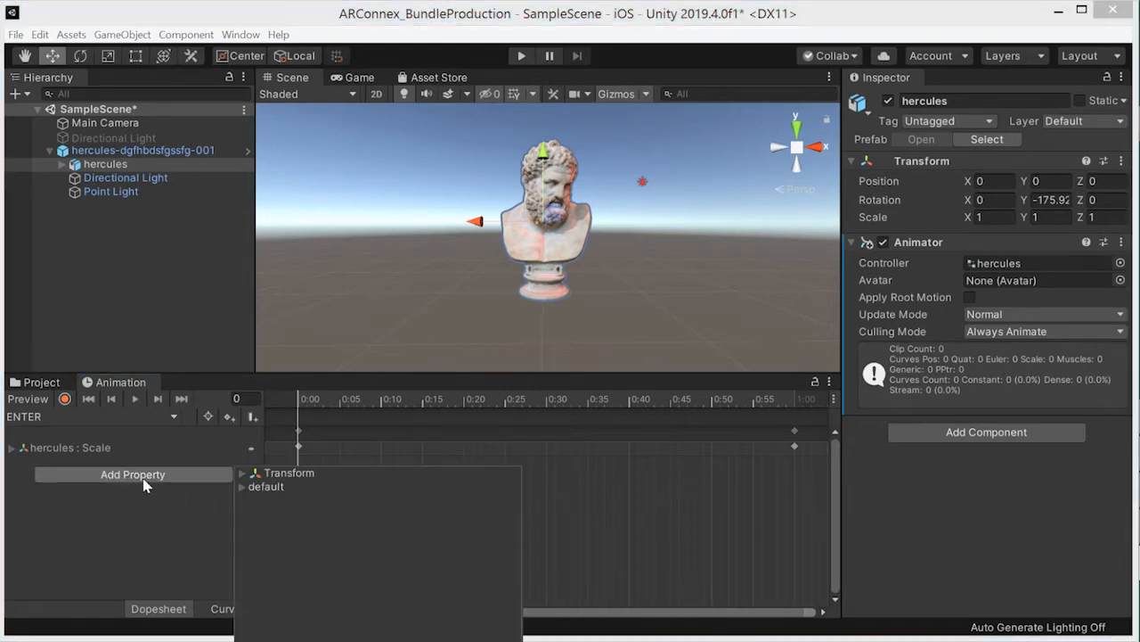
click(242, 474)
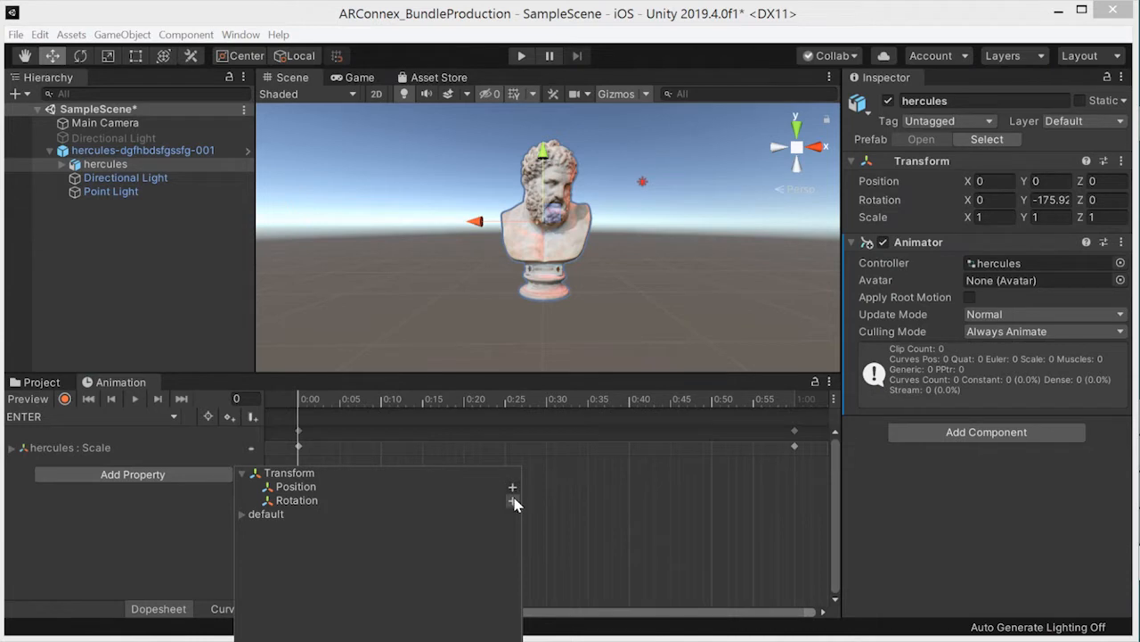
click(512, 501)
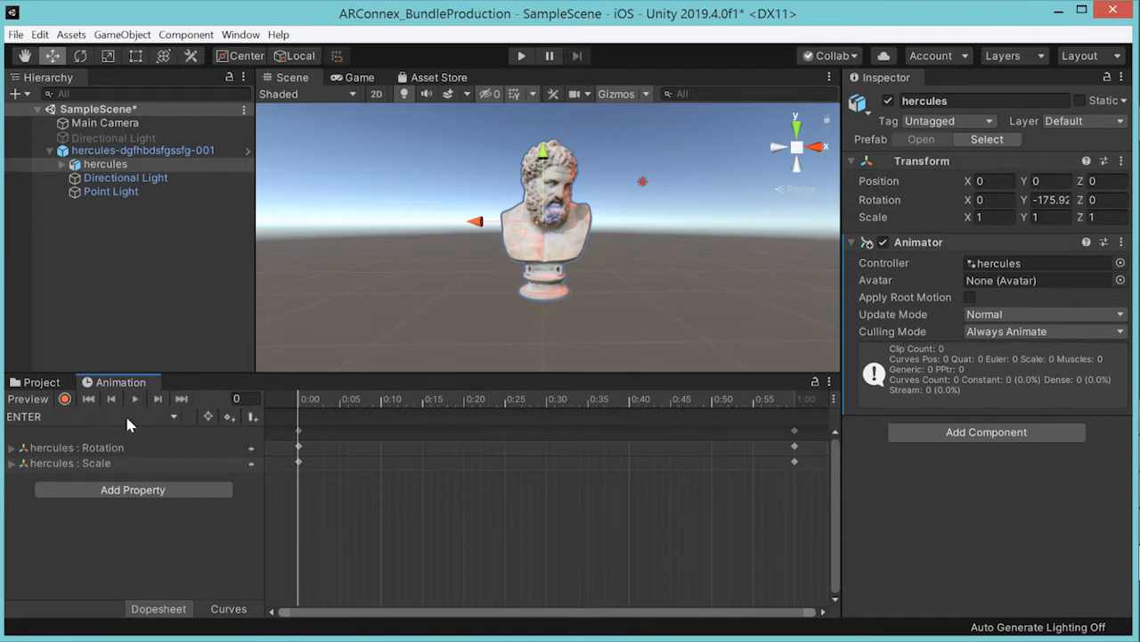
Step: Extend the ENTER clip by moving the end keyframes to 2:30, and return the playhead to frame 0
drag(819, 486, 1139, 457)
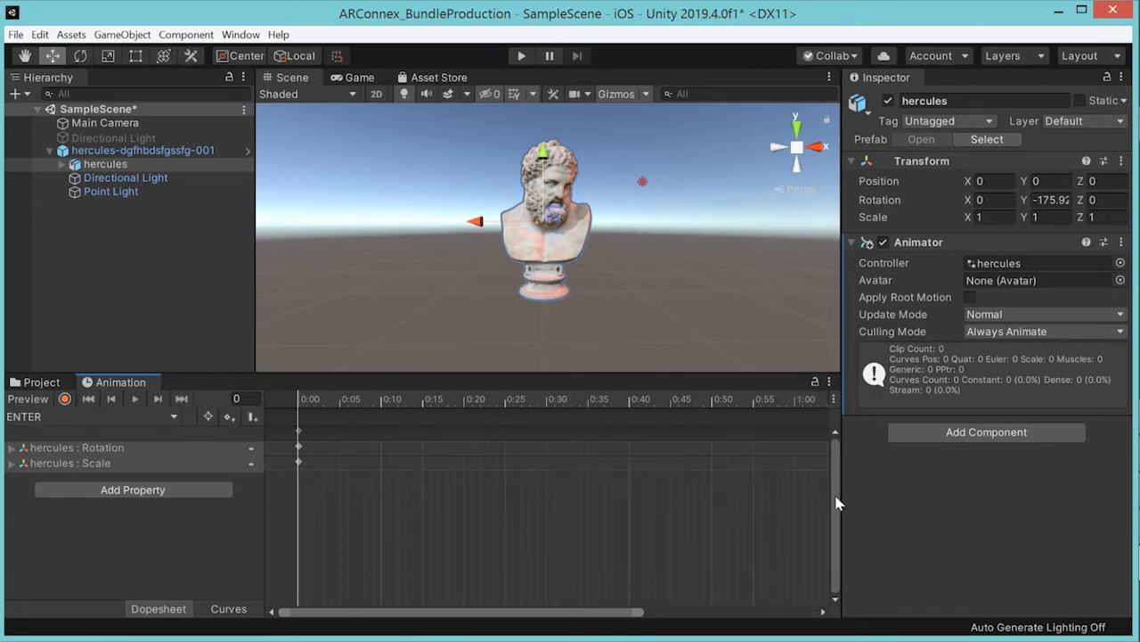
drag(649, 613, 815, 613)
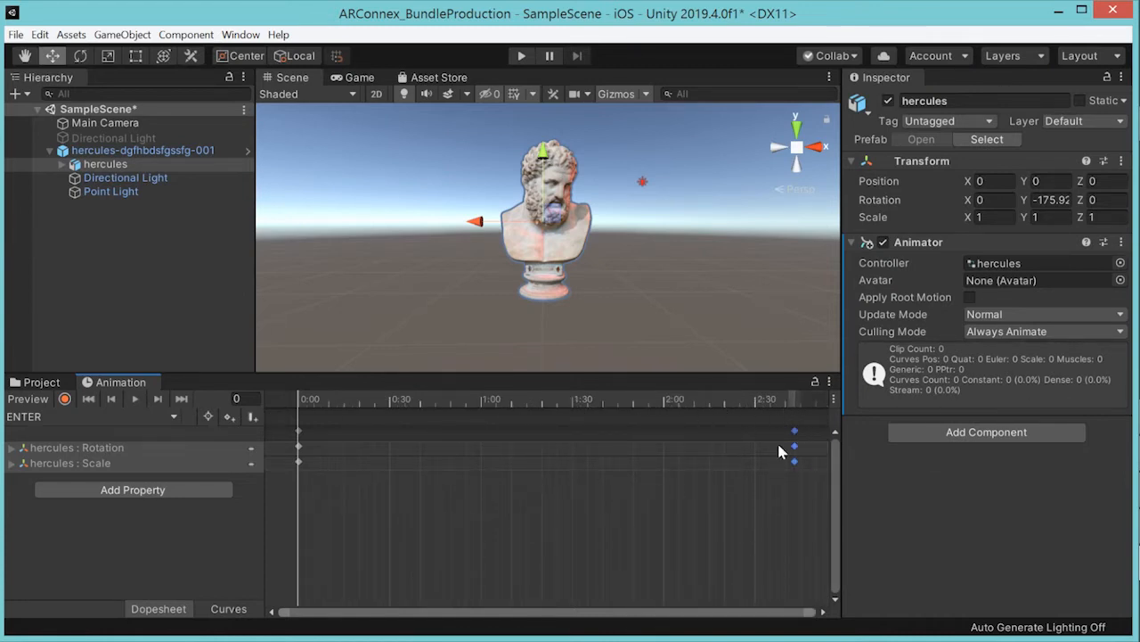
drag(803, 485, 753, 465)
click(757, 399)
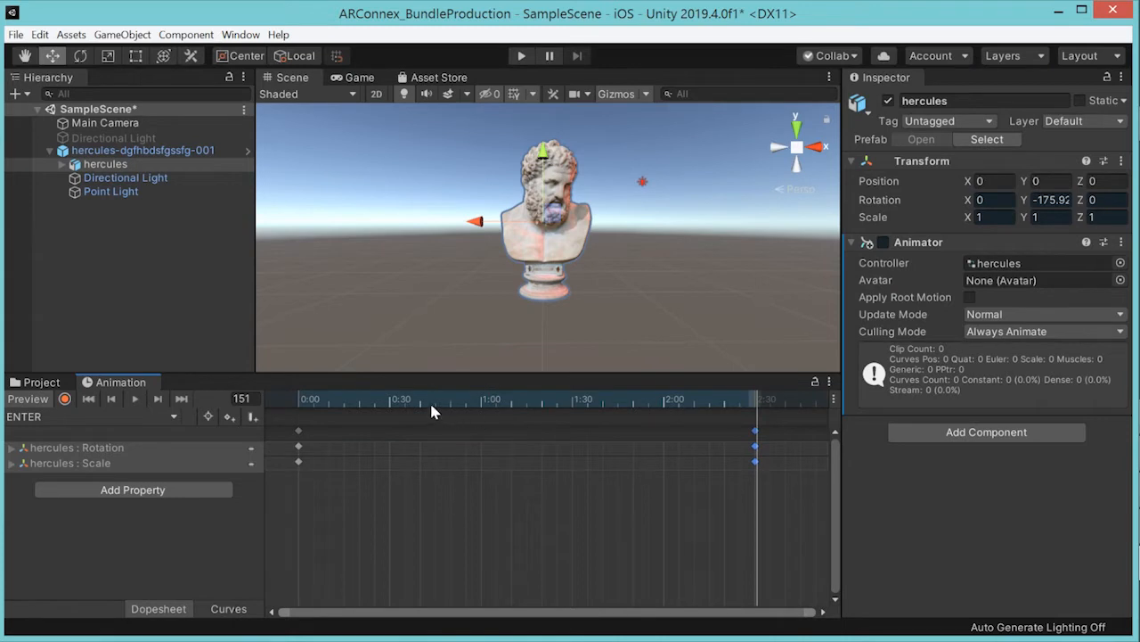
drag(431, 406, 297, 403)
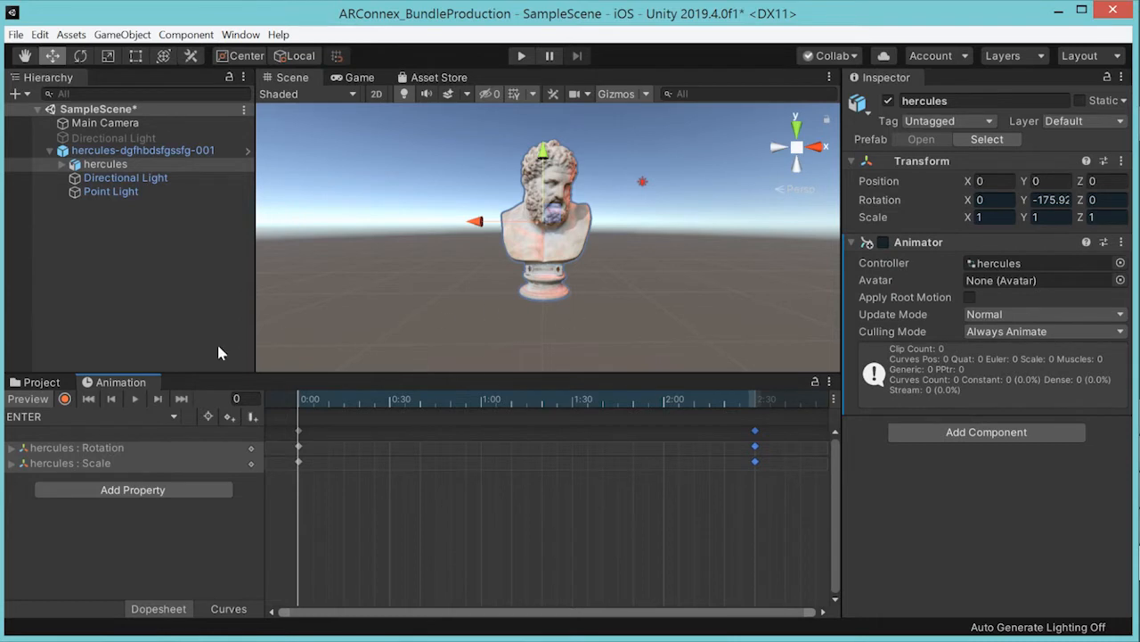
Step: Record a Y rotation of about -888.8 and a scale of 0.001 on X, Y and Z for hercules at frame 0
click(64, 400)
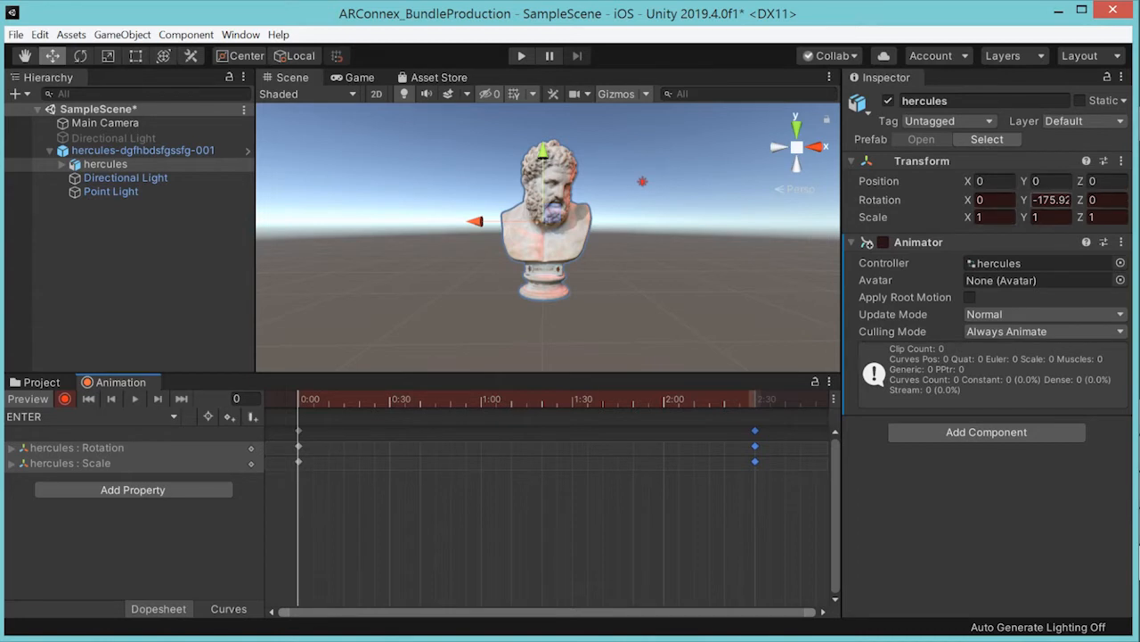
drag(1027, 201, 13, 282)
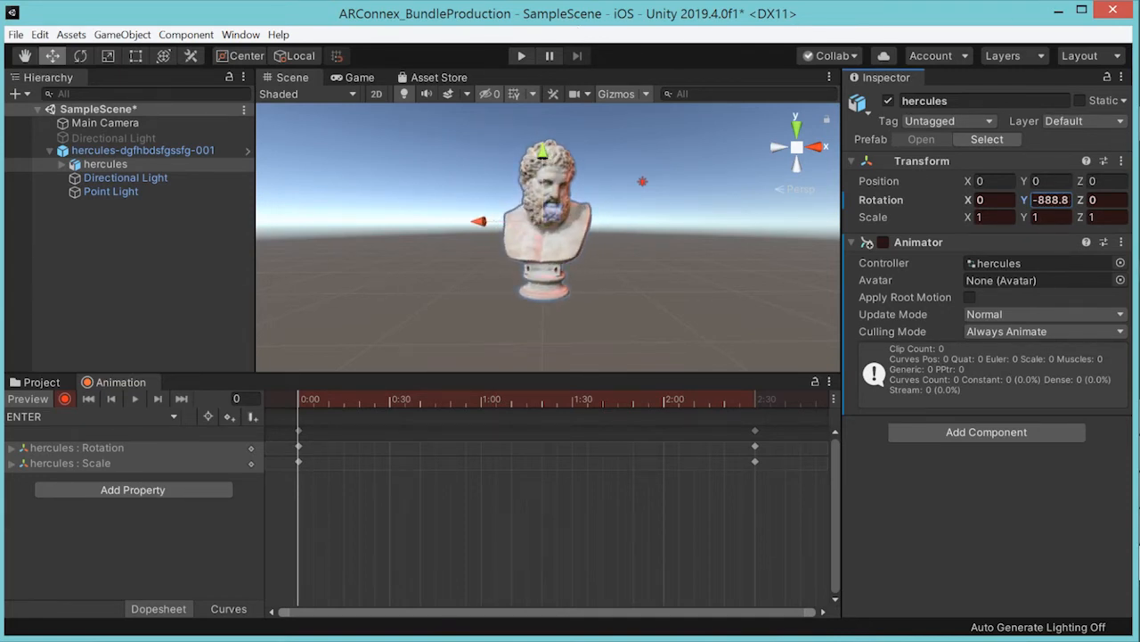
click(991, 217)
text(.001)
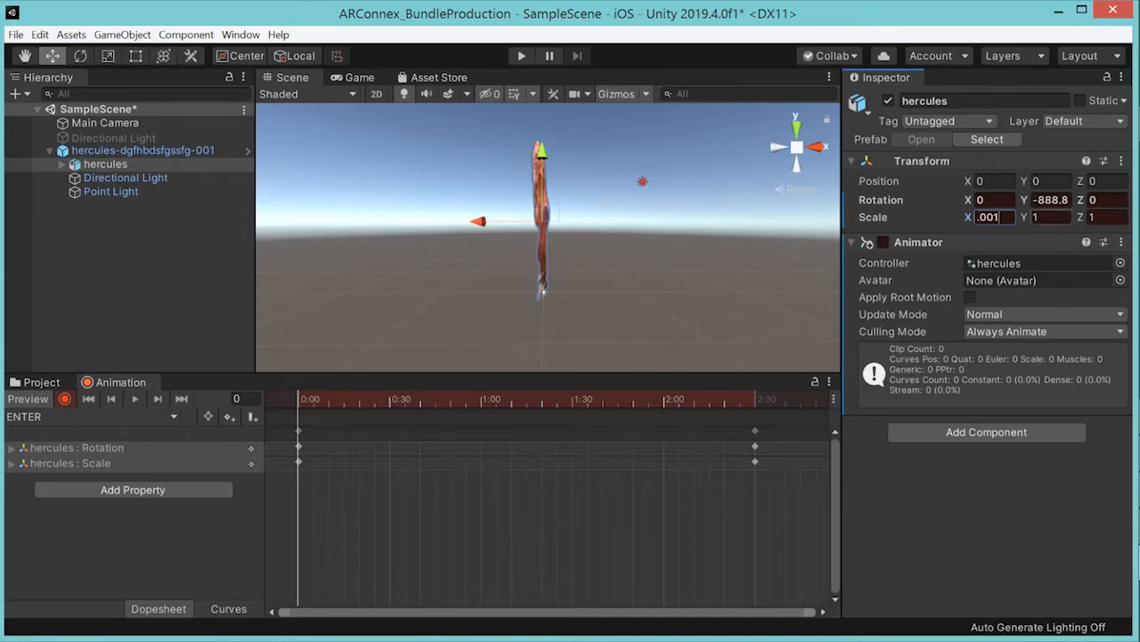
key(Tab)
text(.0)
key(Tab)
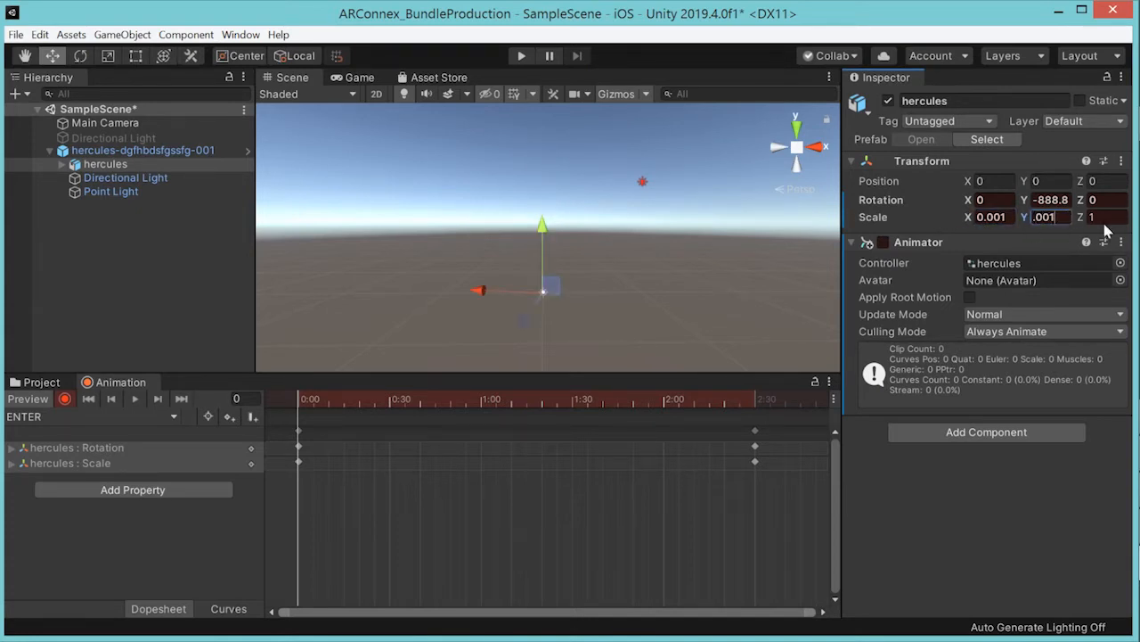
text(.001)
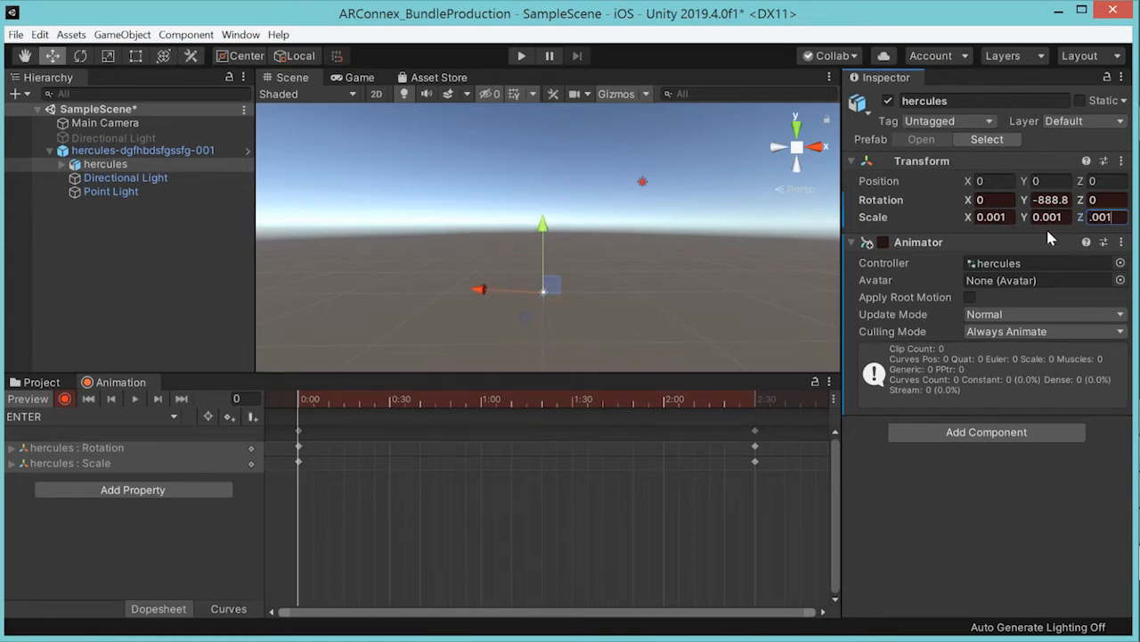
key(Return)
click(65, 399)
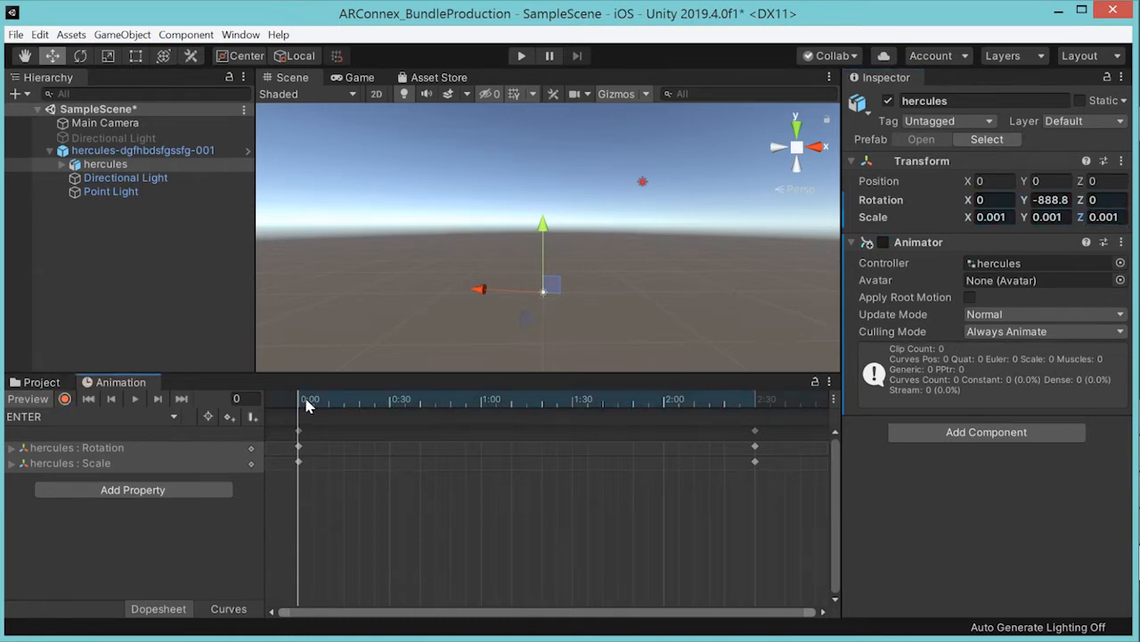
Step: Preview the ENTER animation by scrubbing from the first to the last keyframe and playing the clip
drag(305, 405, 756, 411)
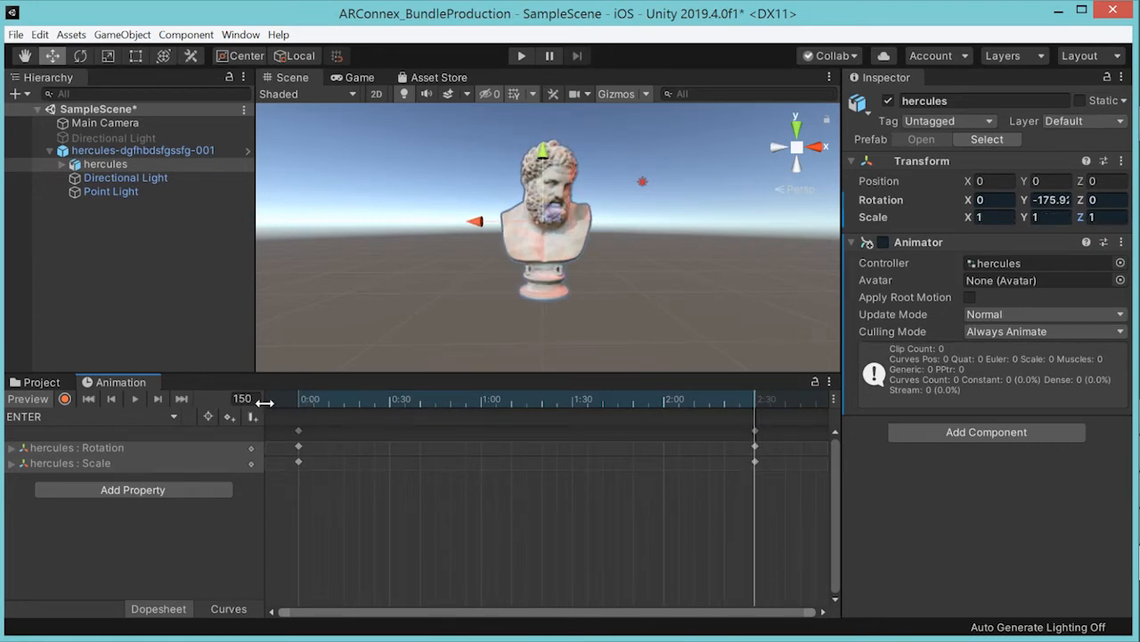
click(136, 399)
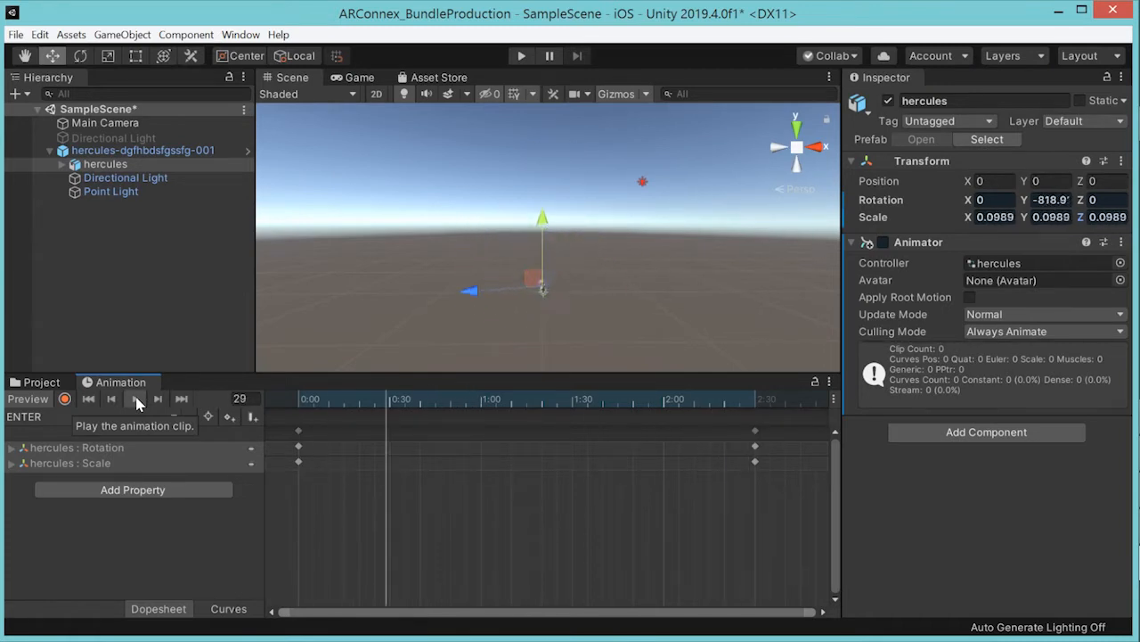
click(136, 401)
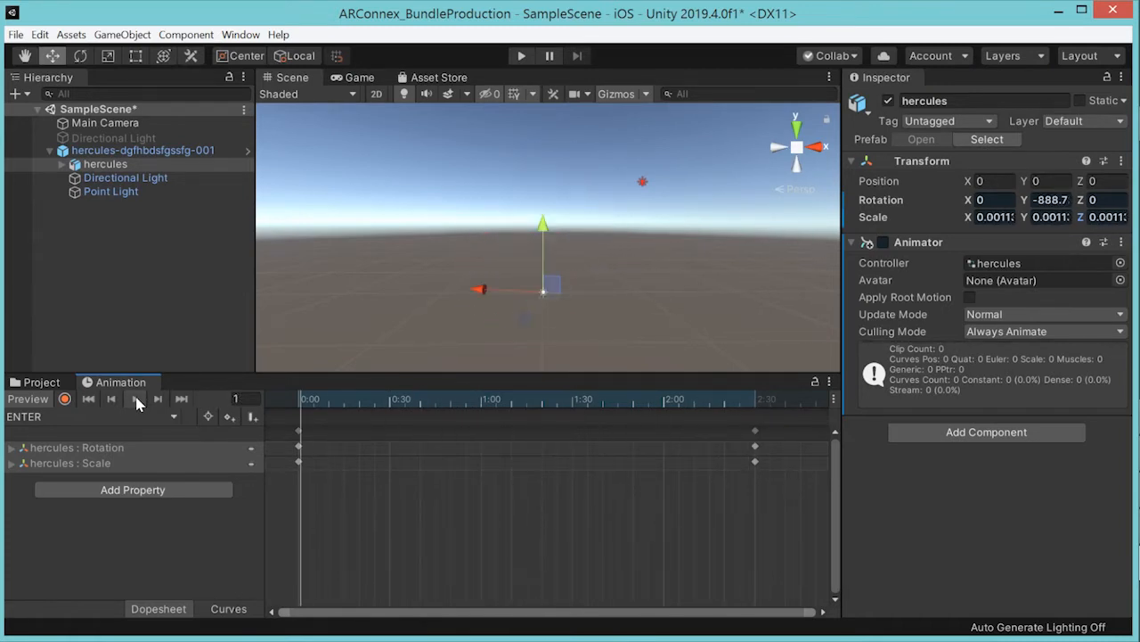
Step: Shorten the ENTER clip by moving the end keyframes to about 1:29, and play it to check the speed
click(755, 445)
drag(754, 466, 568, 462)
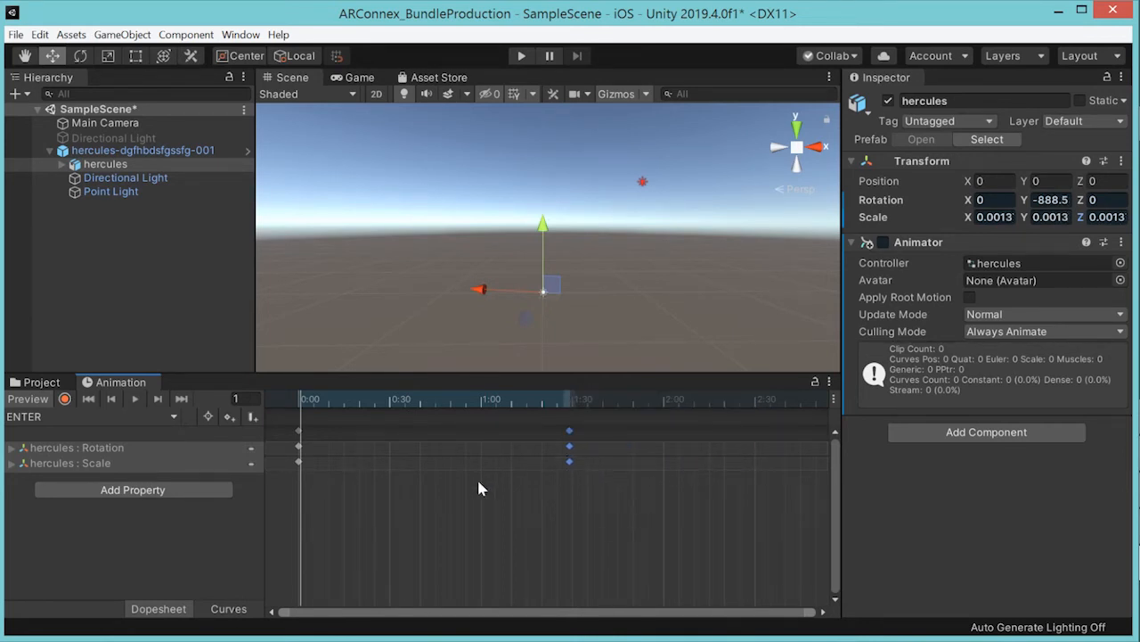
click(135, 400)
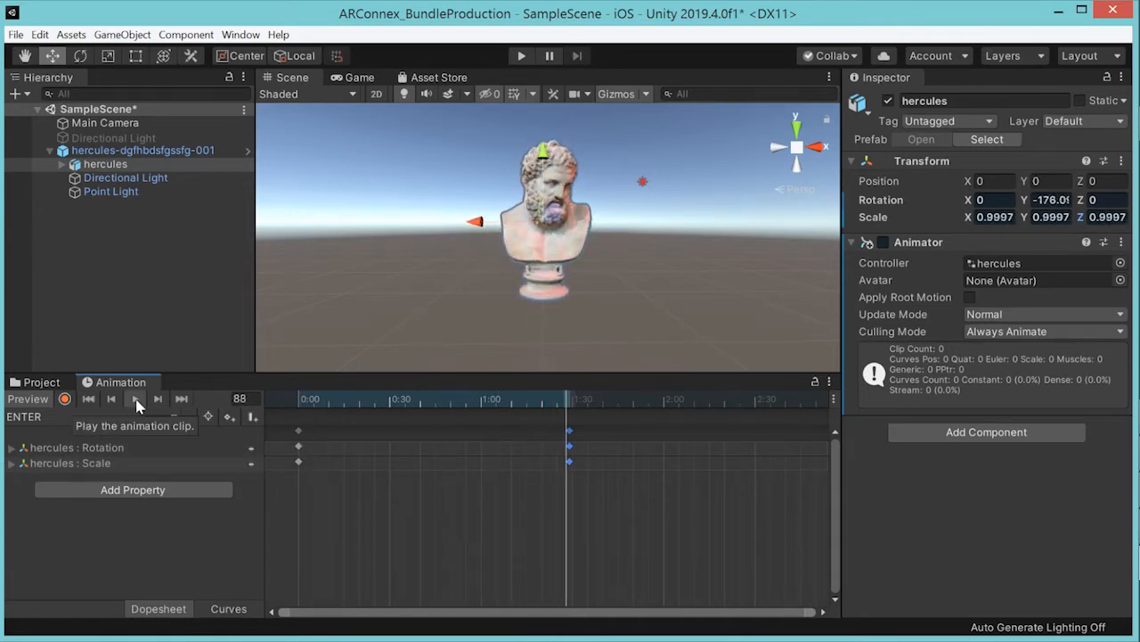
click(134, 400)
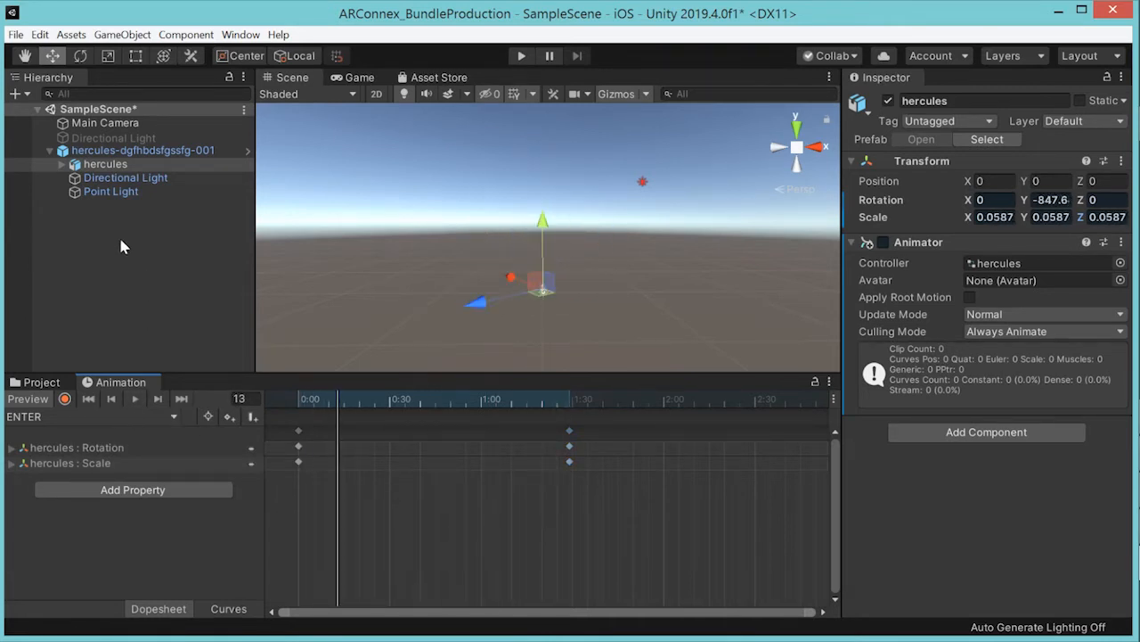
Step: Reselect the hercules child object to examine its Animator component
click(107, 150)
click(99, 165)
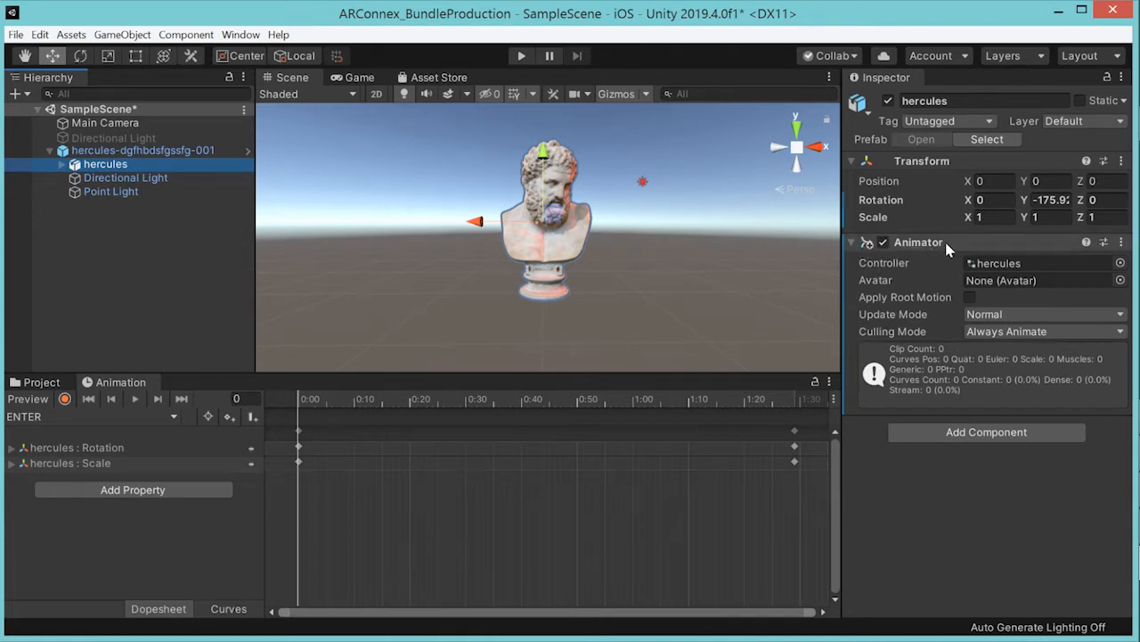
Step: Locate the controller assigned to hercules among the project assets, and run the scene briefly to test the animation
click(1020, 265)
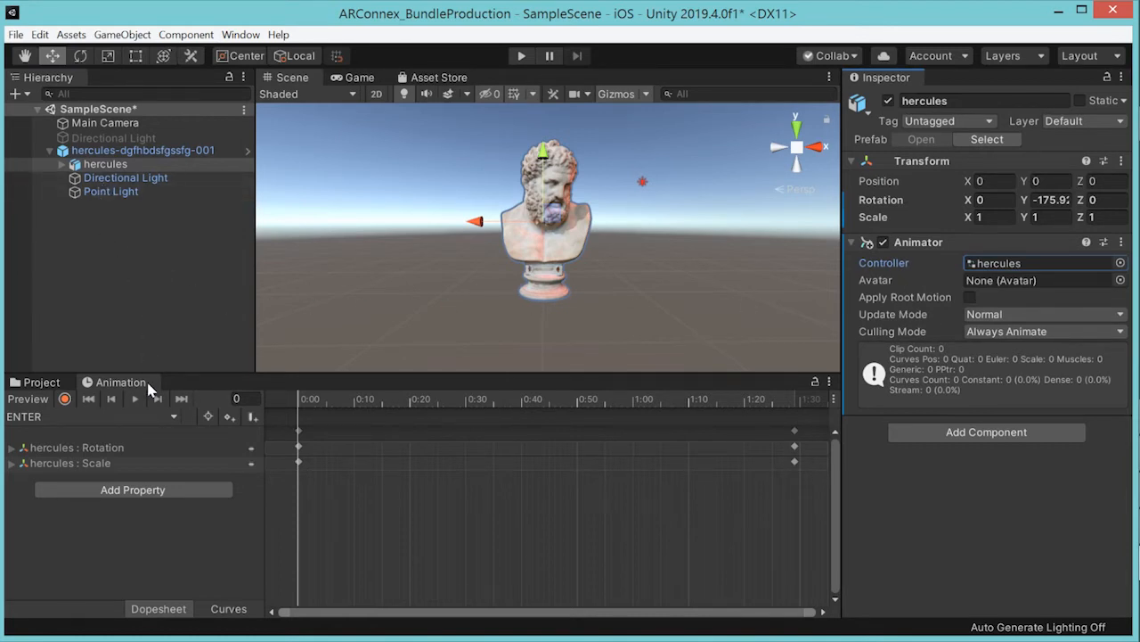
click(36, 383)
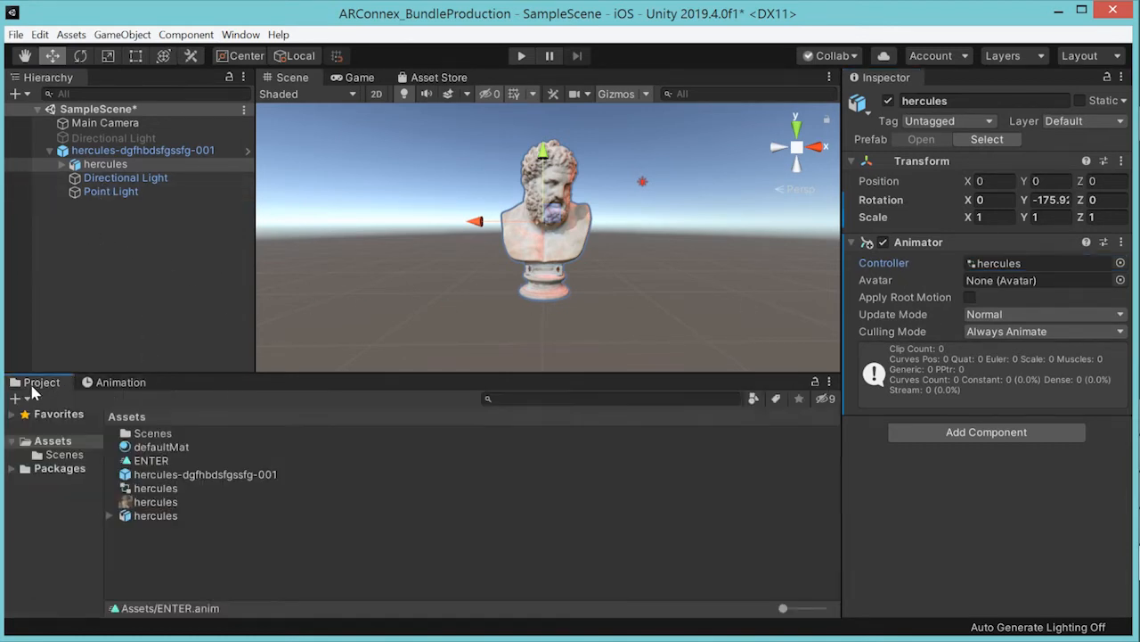
click(522, 57)
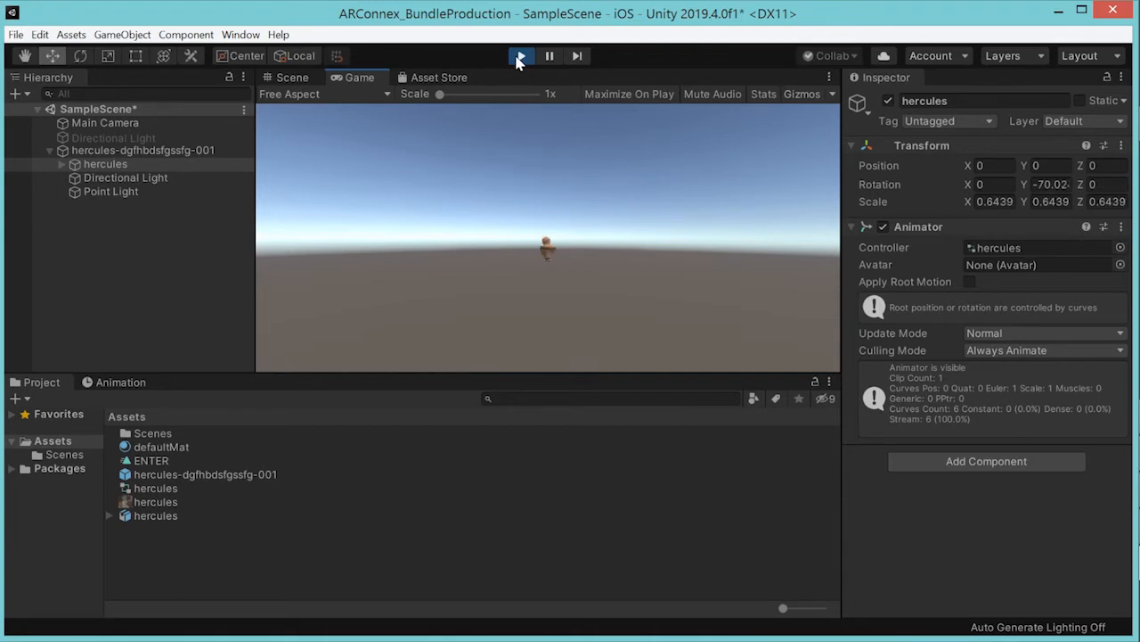
click(521, 56)
Step: Move the Main Camera closer to the bust by setting its Z position to -2.45, using the game view as reference
click(92, 125)
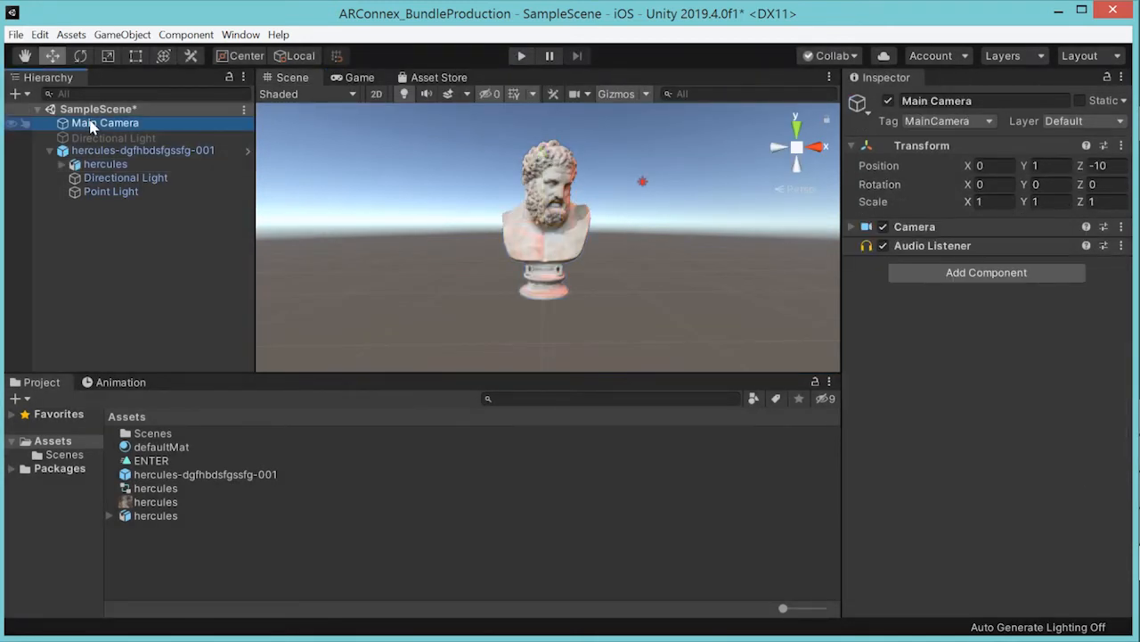
click(356, 78)
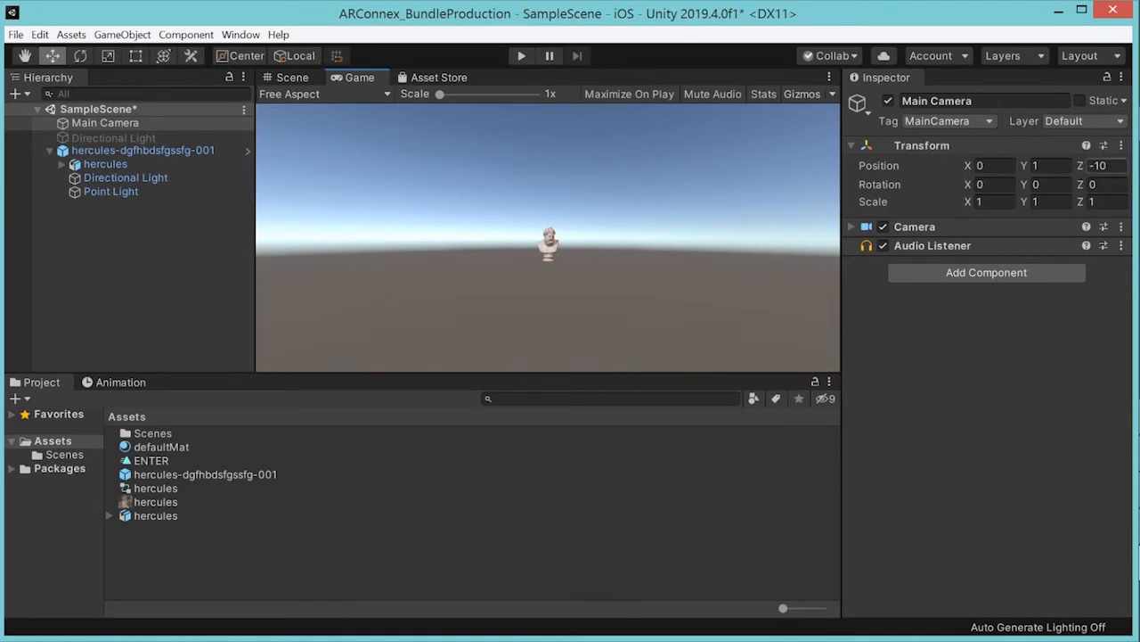
drag(1081, 169, 1137, 169)
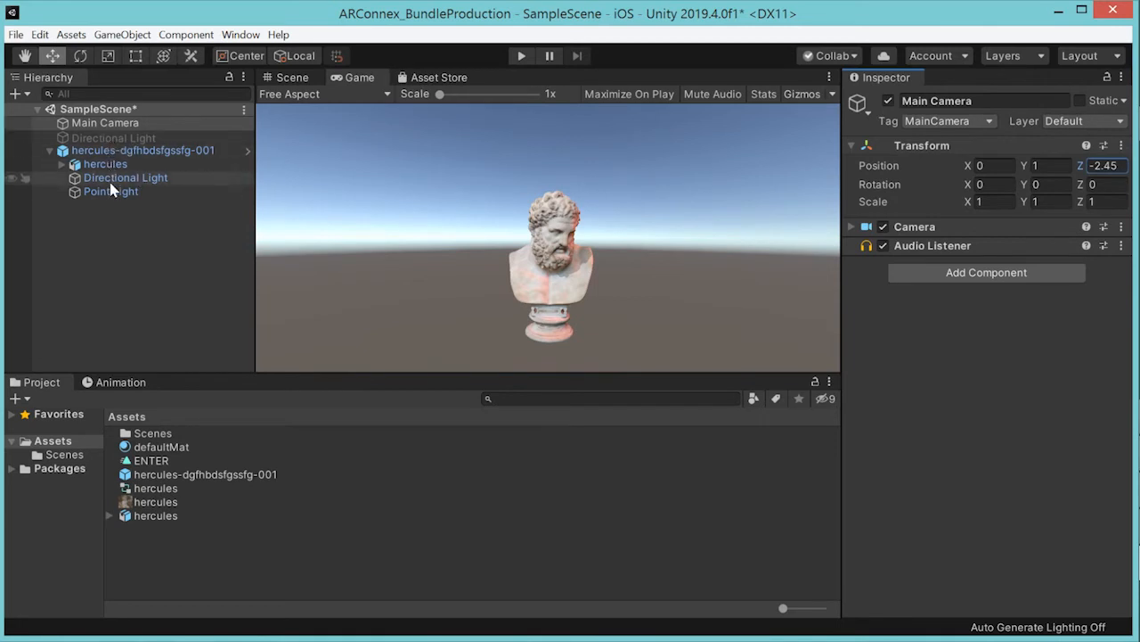
Step: Turn off Loop Time for the ENTER animation clip
click(107, 150)
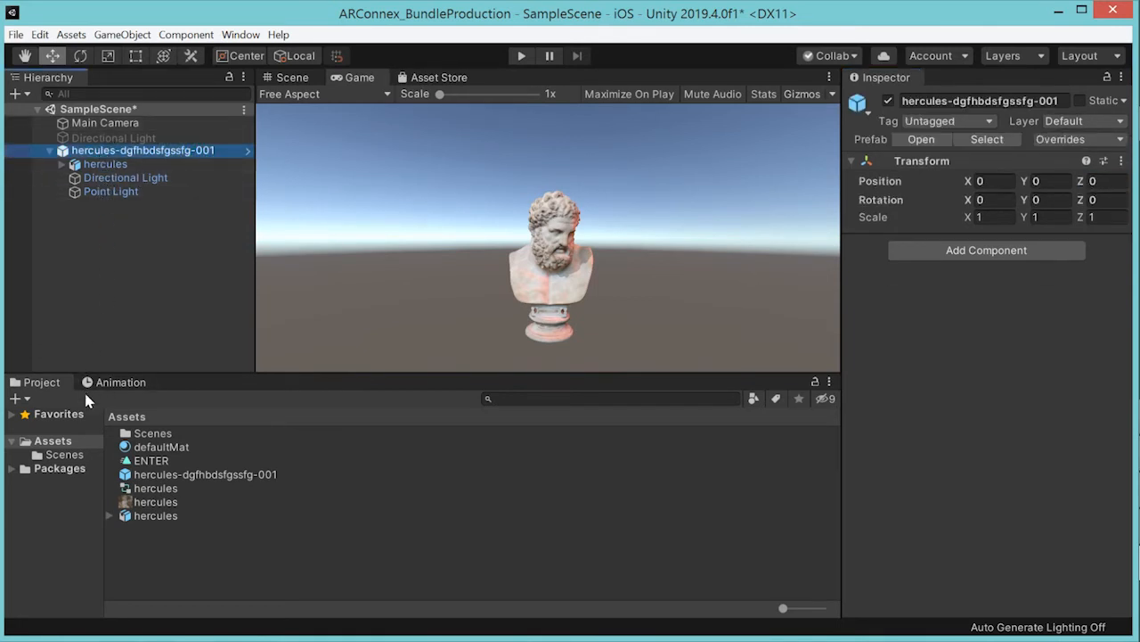
click(150, 460)
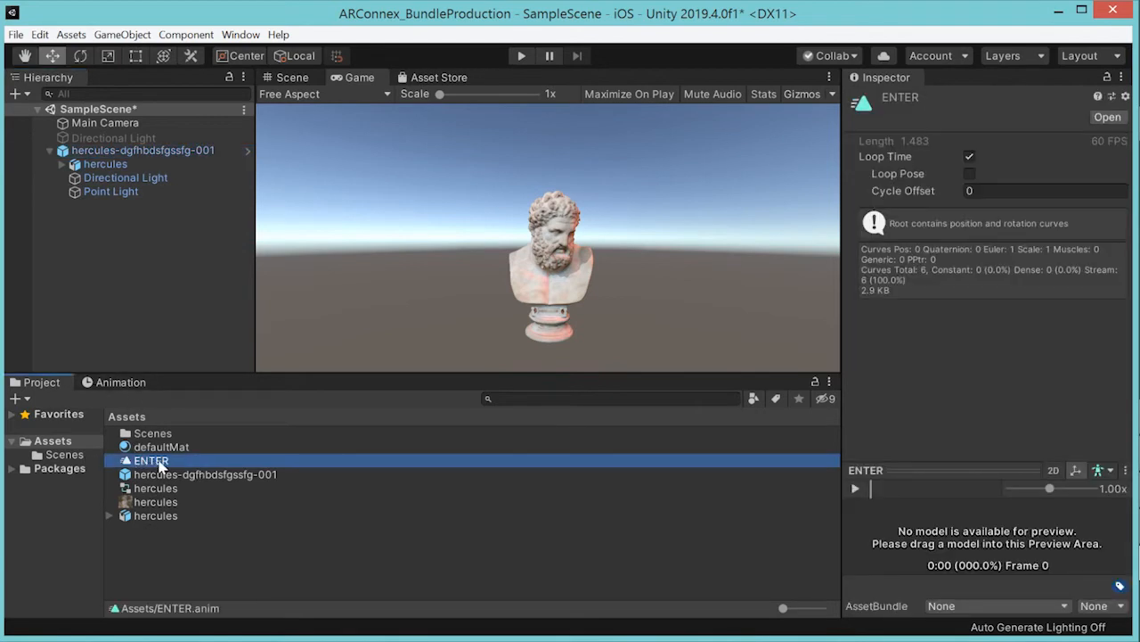
click(969, 158)
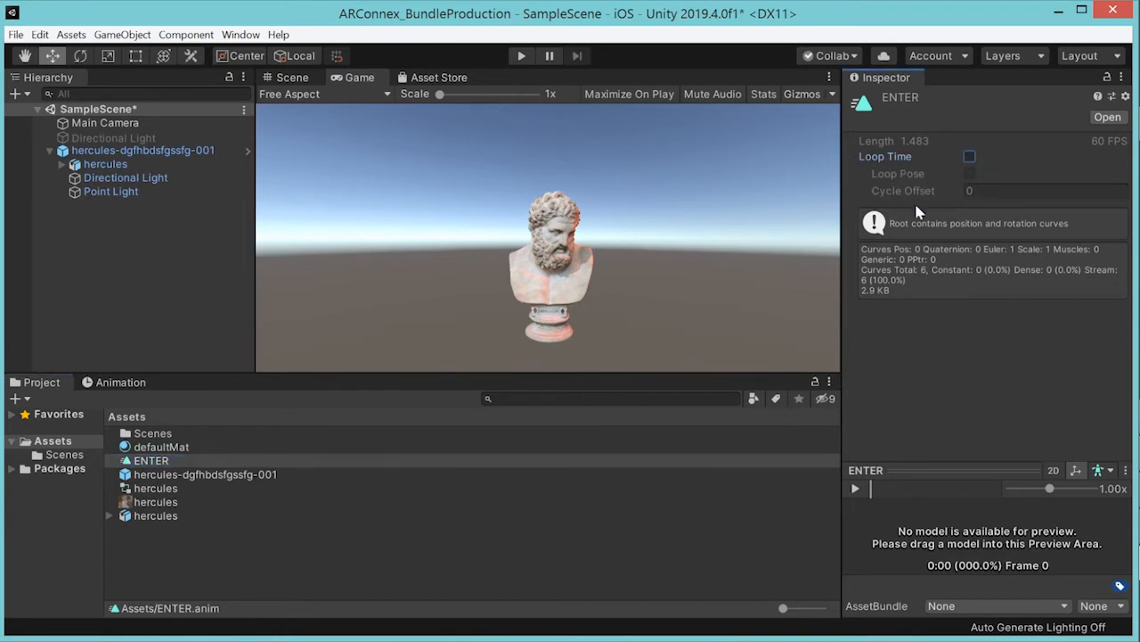
Step: Run the scene to check that the ENTER animation plays only once, and stop it
click(523, 57)
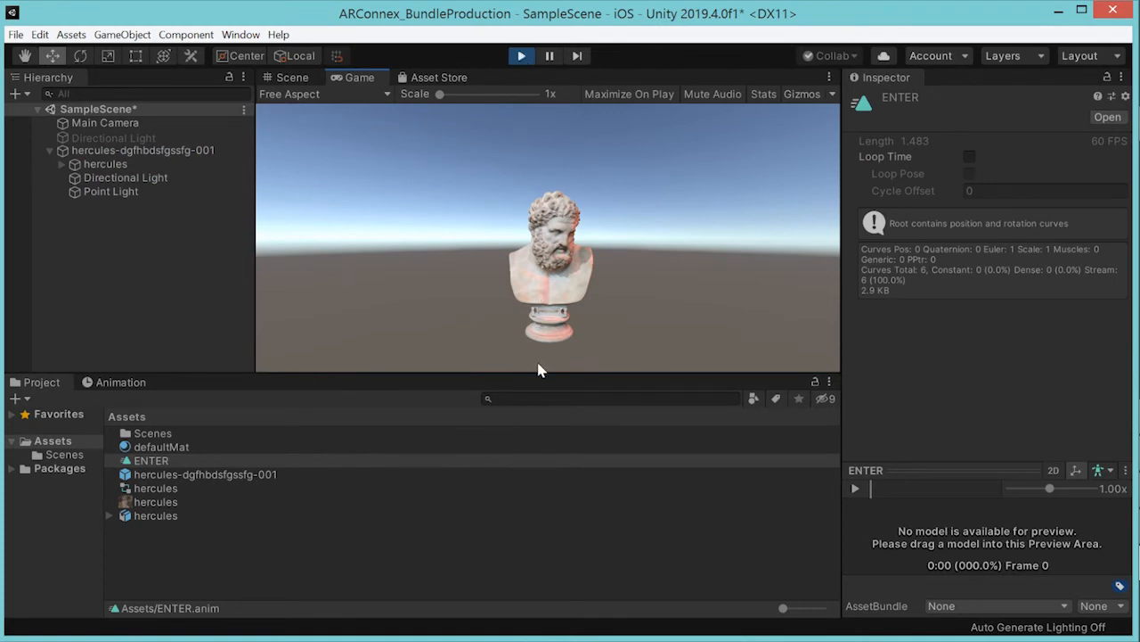
click(287, 538)
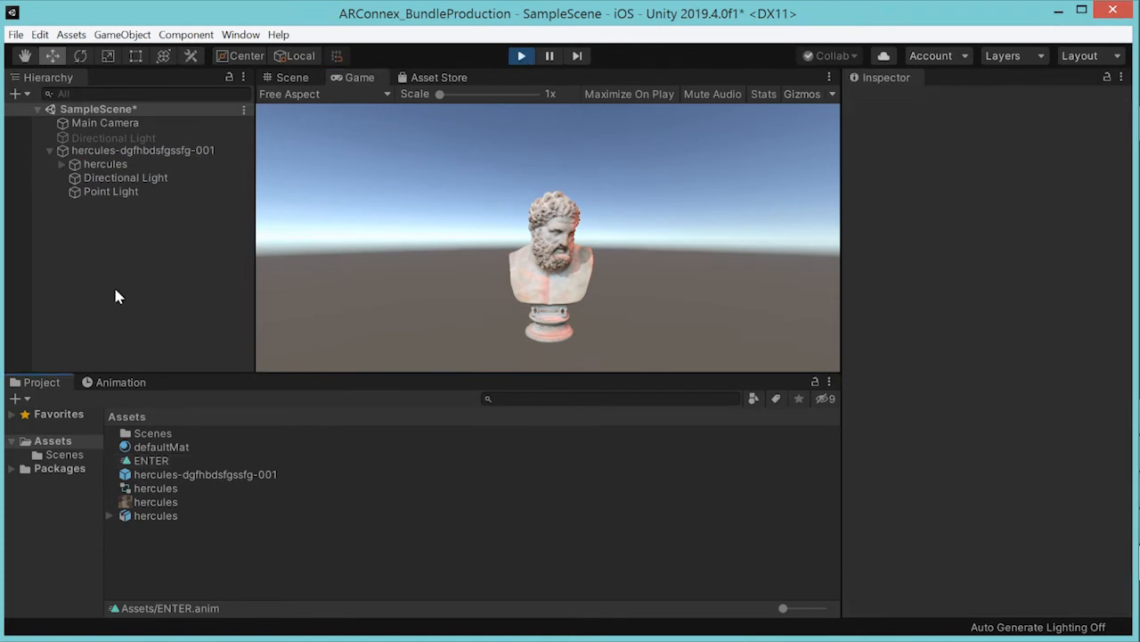
click(523, 56)
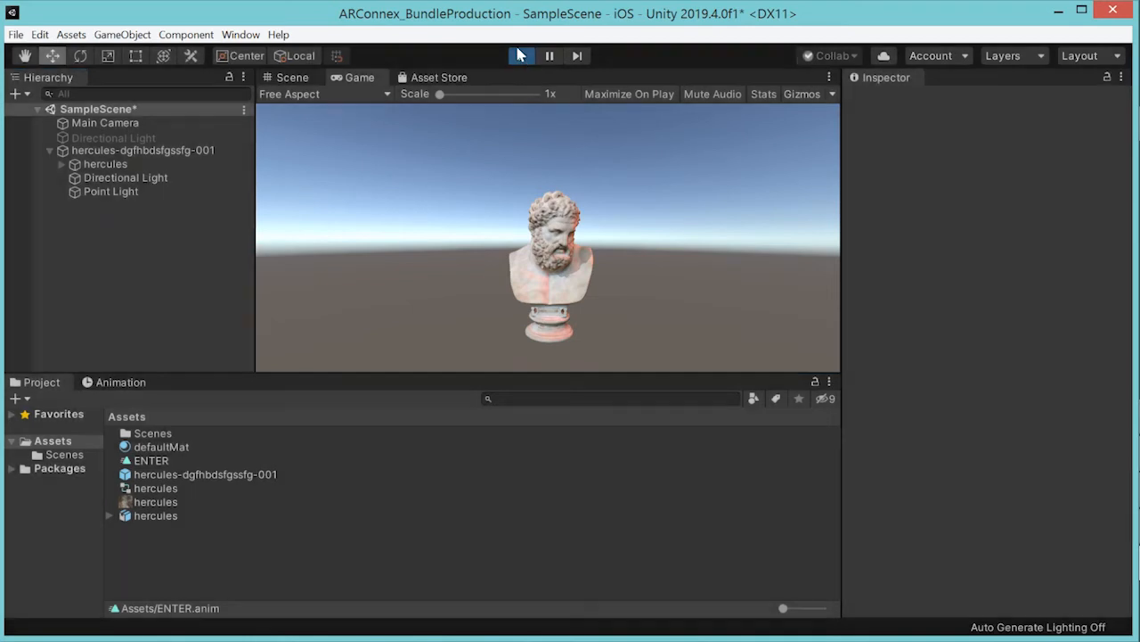
Step: Rename the parent hercules object in the scene as hercules-dgfhbdsfgssfg-002
click(159, 478)
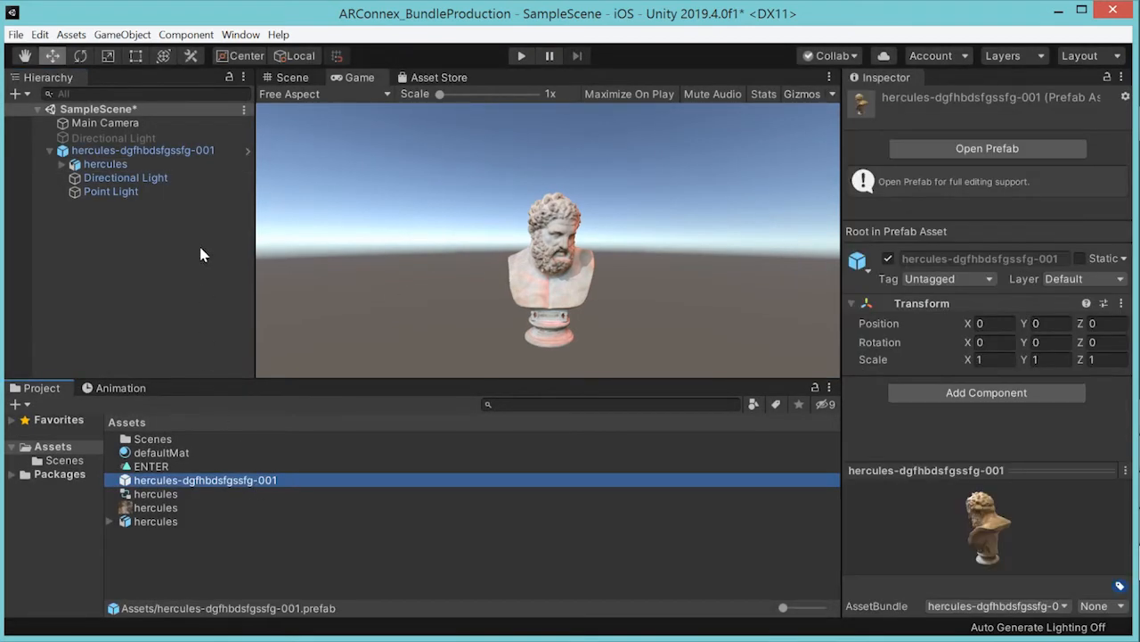
click(191, 151)
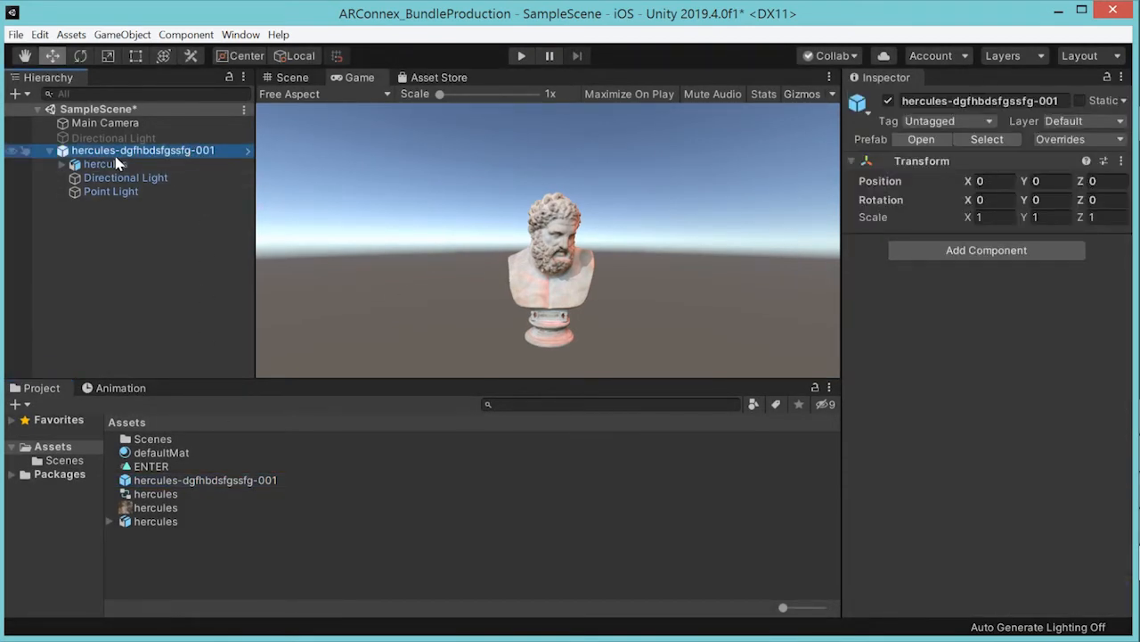
click(204, 153)
click(165, 343)
click(108, 151)
click(210, 154)
drag(211, 152, 226, 151)
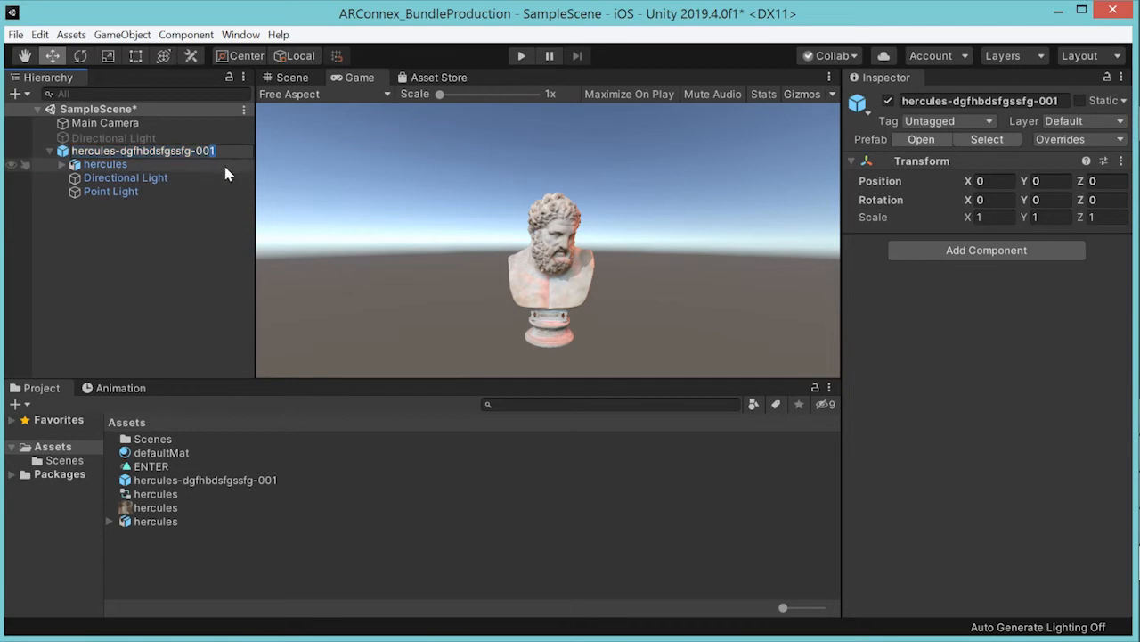
text(2)
click(248, 467)
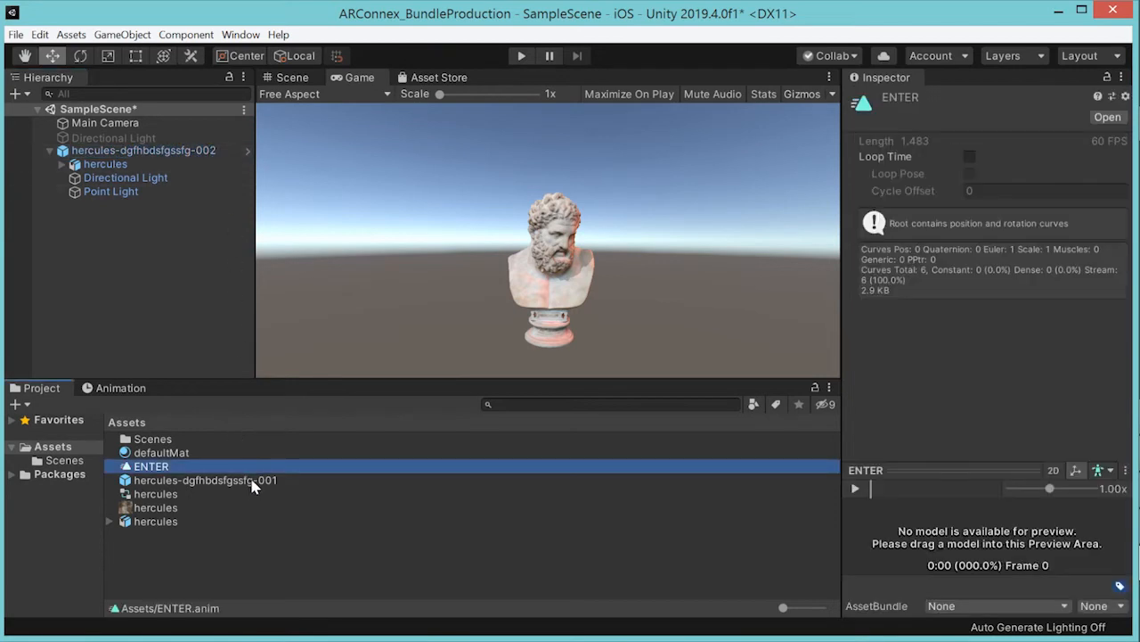
Step: Rename the hercules prefab asset as hercules-dgfhbdsfgssfg-002, and compare its name with the scene object's name
click(265, 482)
click(274, 482)
drag(279, 480, 272, 480)
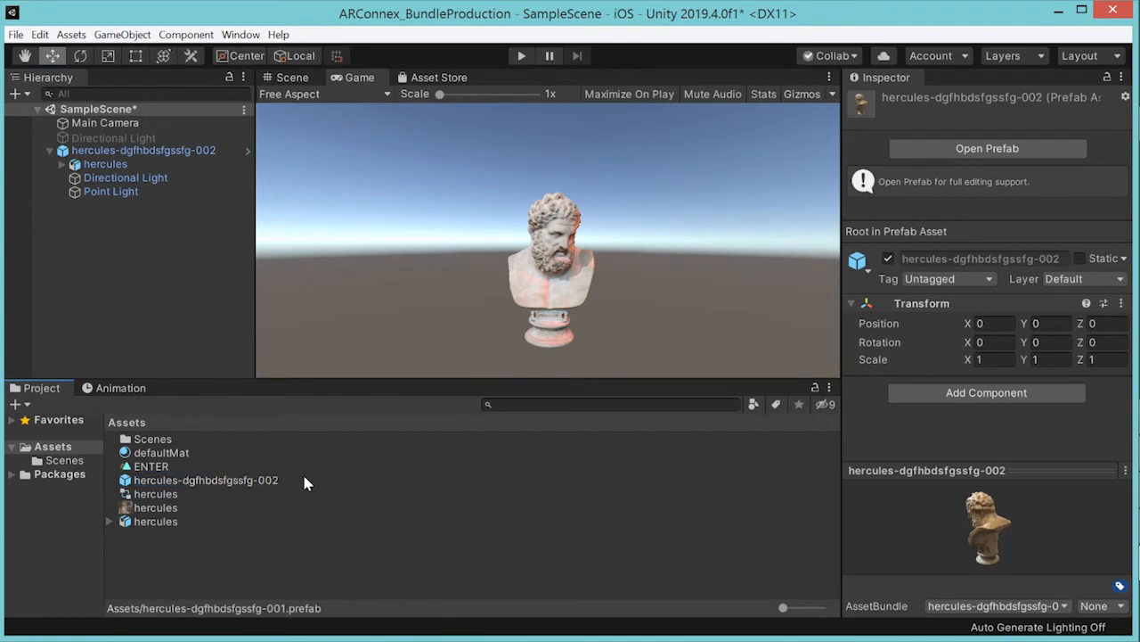
click(157, 139)
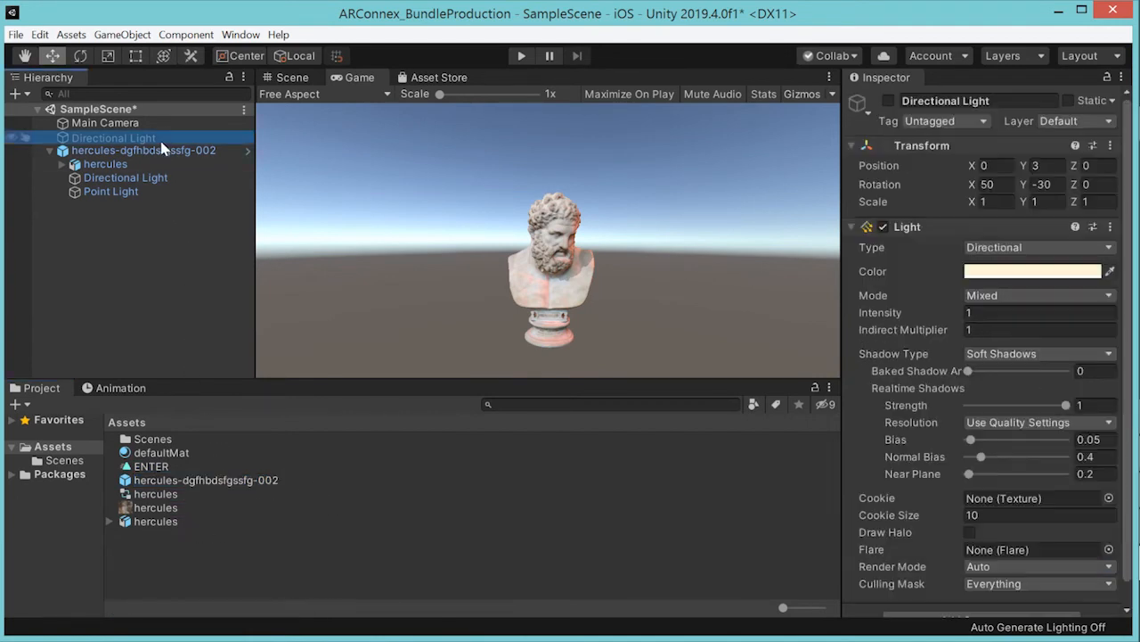
click(163, 166)
click(162, 153)
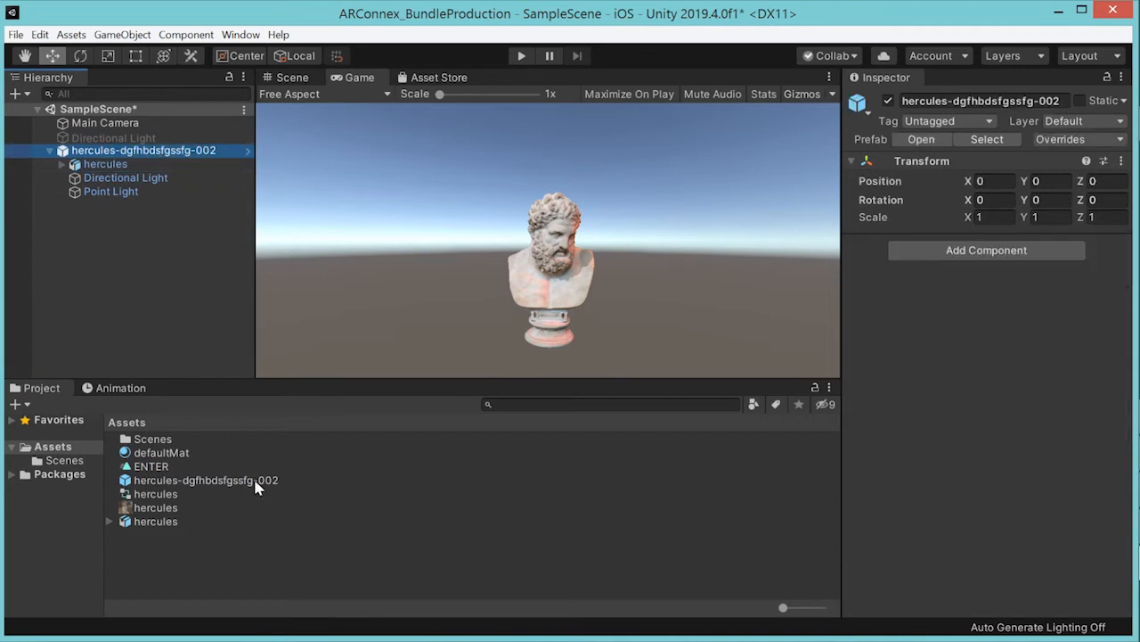
click(254, 479)
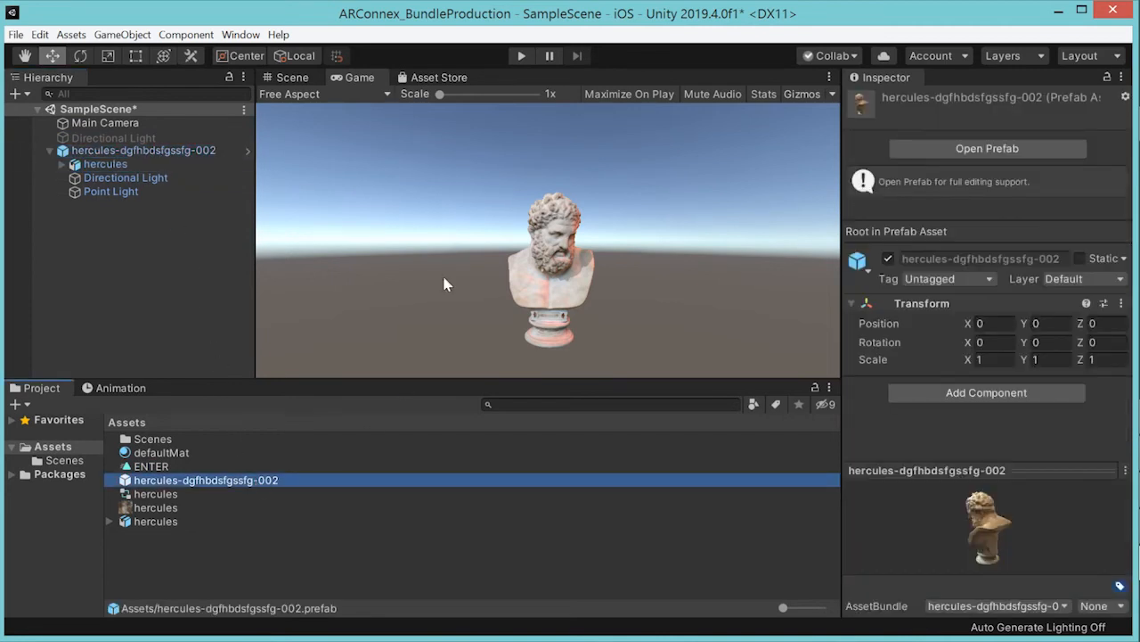
Step: Rename the asset bundle as hercules-dgfhbdsfgssfg-002 in the AssetBundle Browser, and close the browser
click(249, 35)
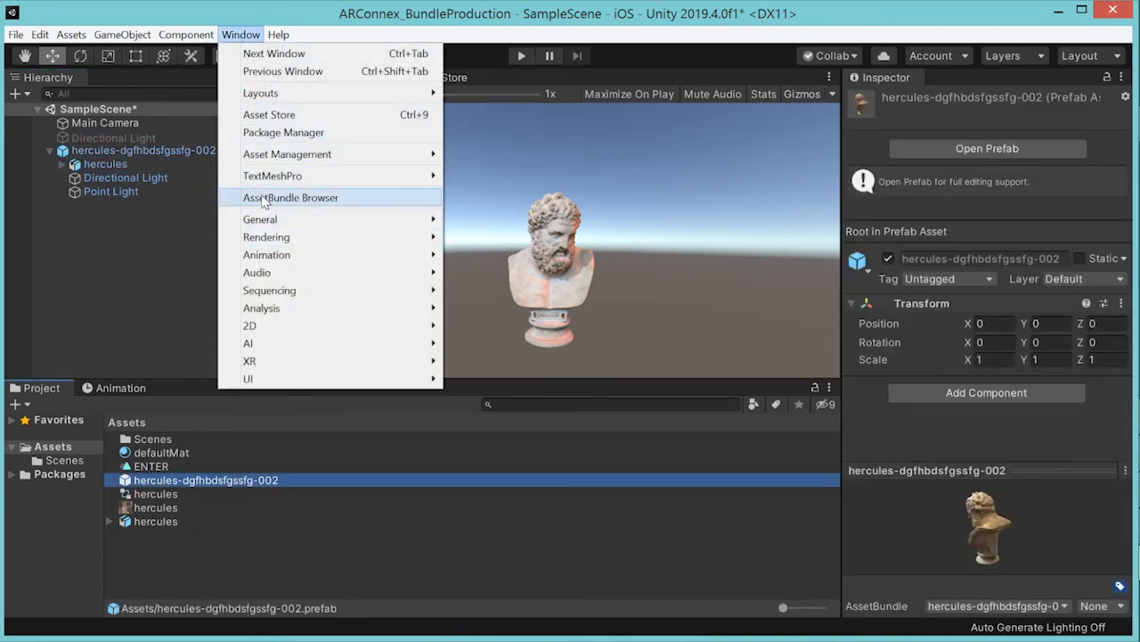
click(291, 197)
right_click(236, 195)
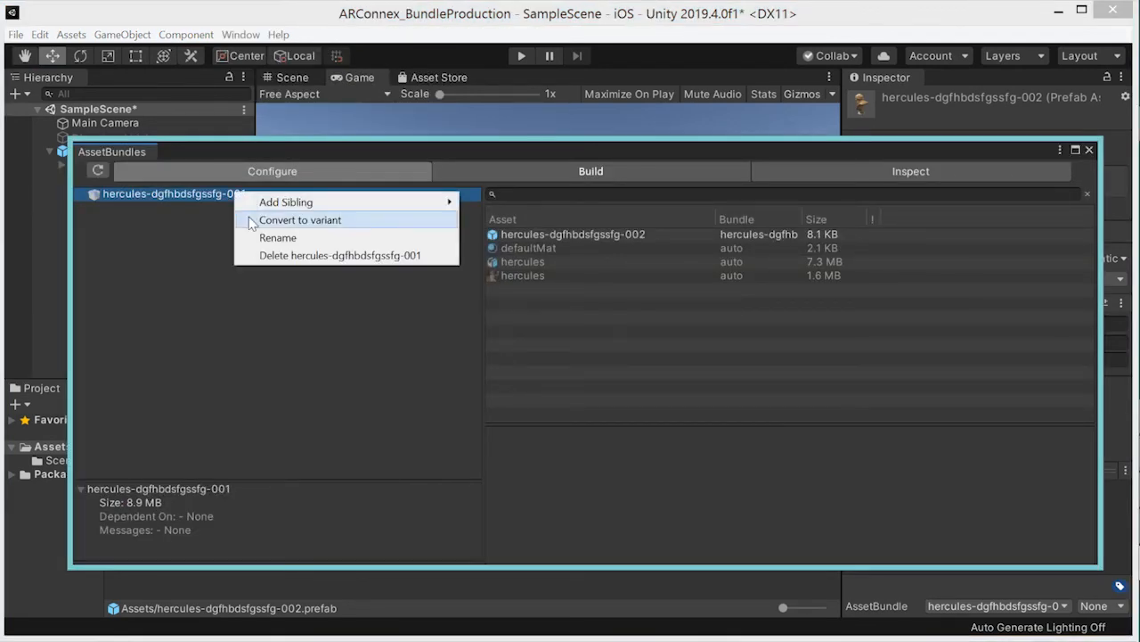
click(278, 238)
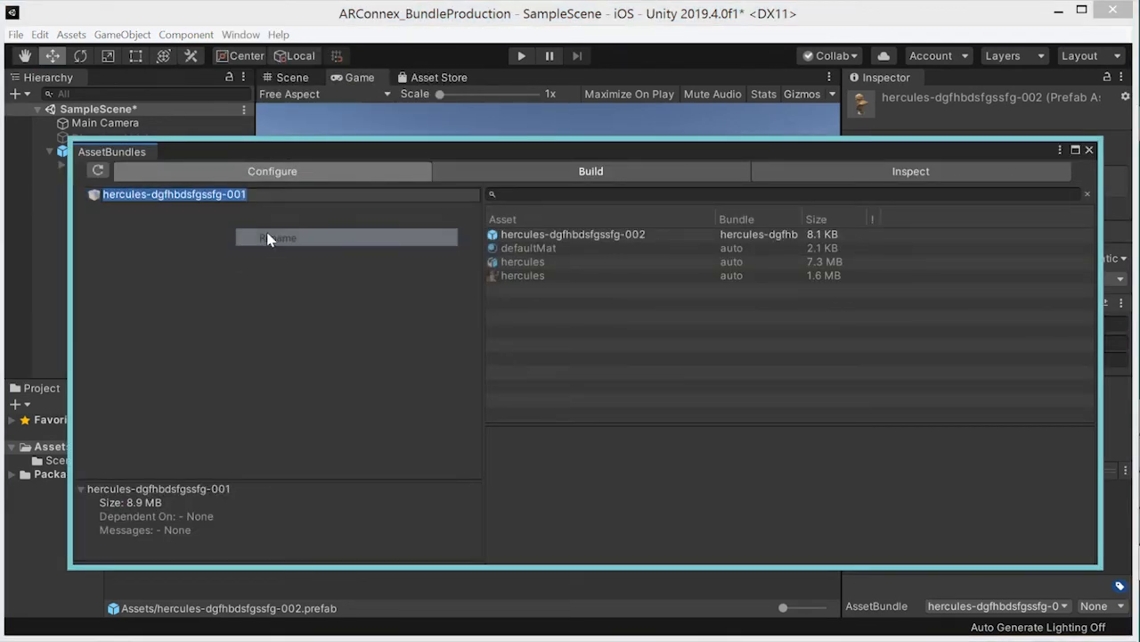
text(2)
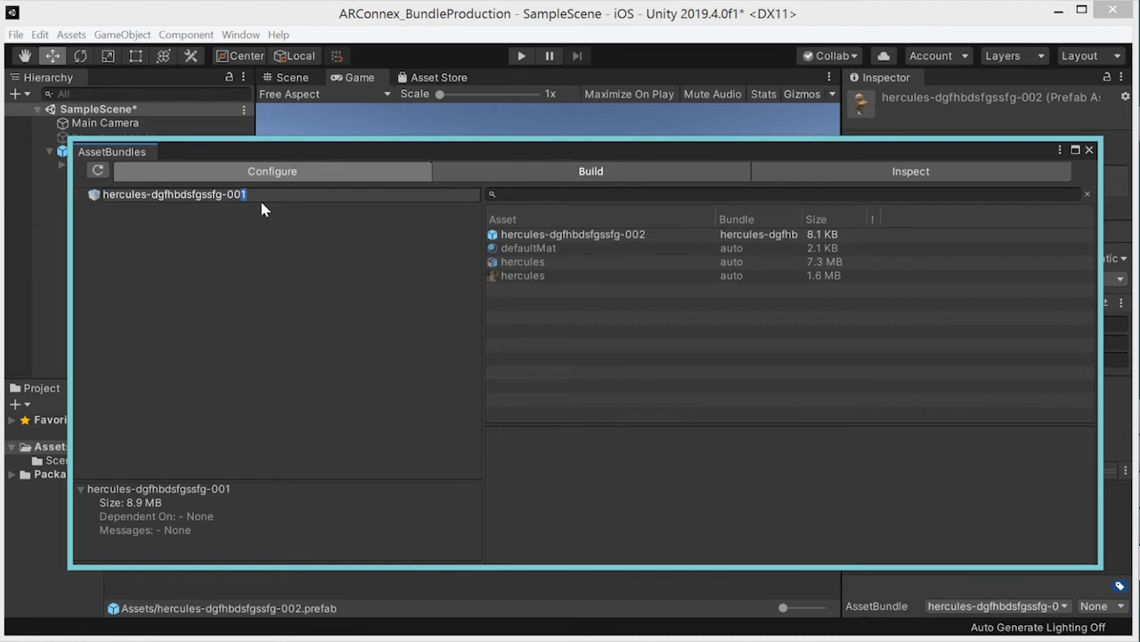
key(Return)
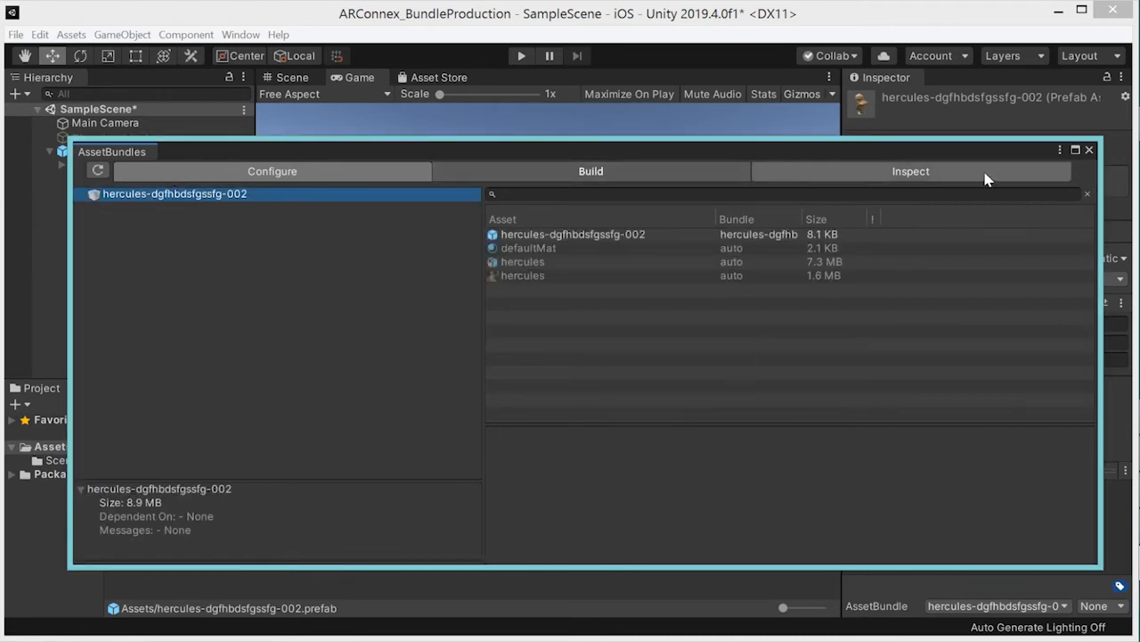
click(1088, 150)
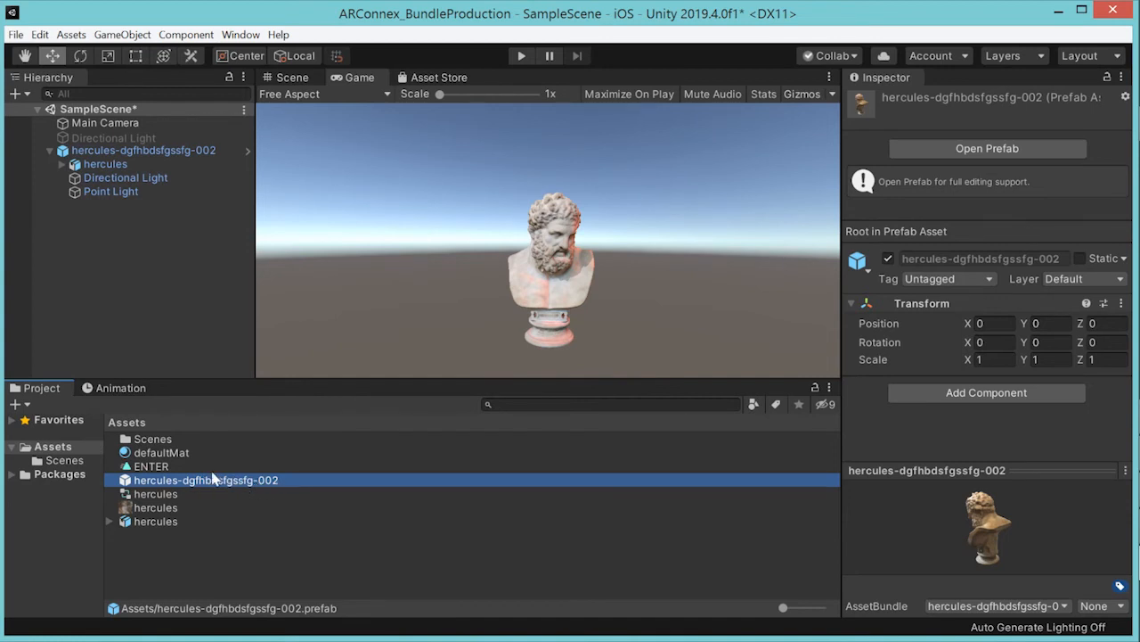
Step: Apply all overrides of the hercules-dgfhbdsfgssfg-002 scene object to its prefab
click(178, 149)
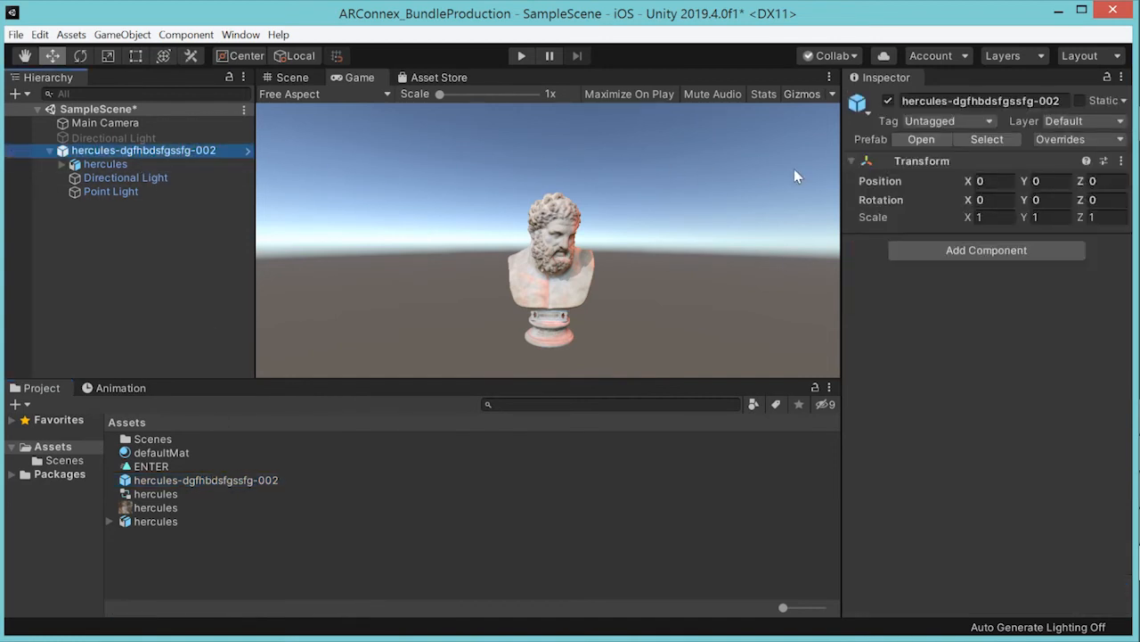
click(1065, 140)
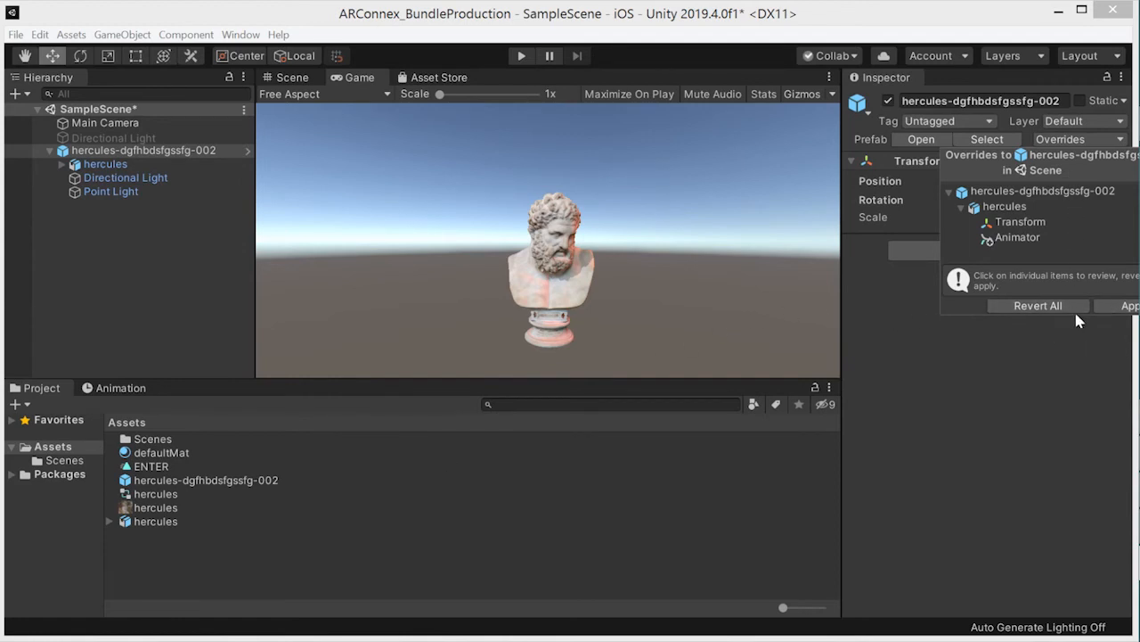
click(1126, 306)
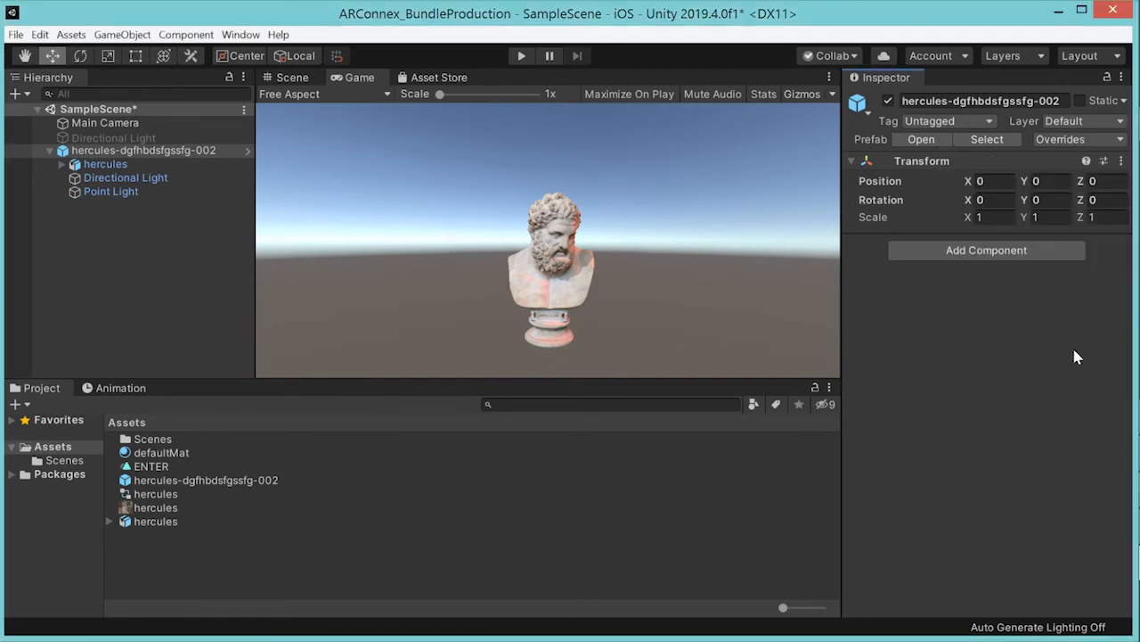
Step: Reopen the AssetBundle Browser and check that the hercules-dgfhbdsfgssfg-002 bundle includes the hercules animator controller
click(241, 34)
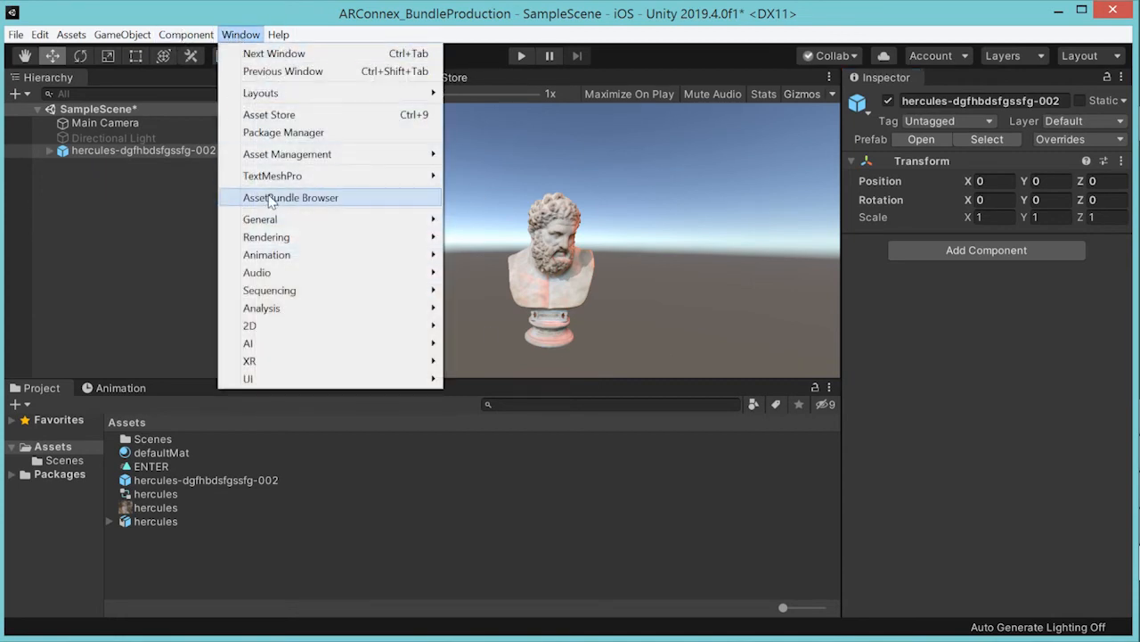
click(291, 197)
click(188, 195)
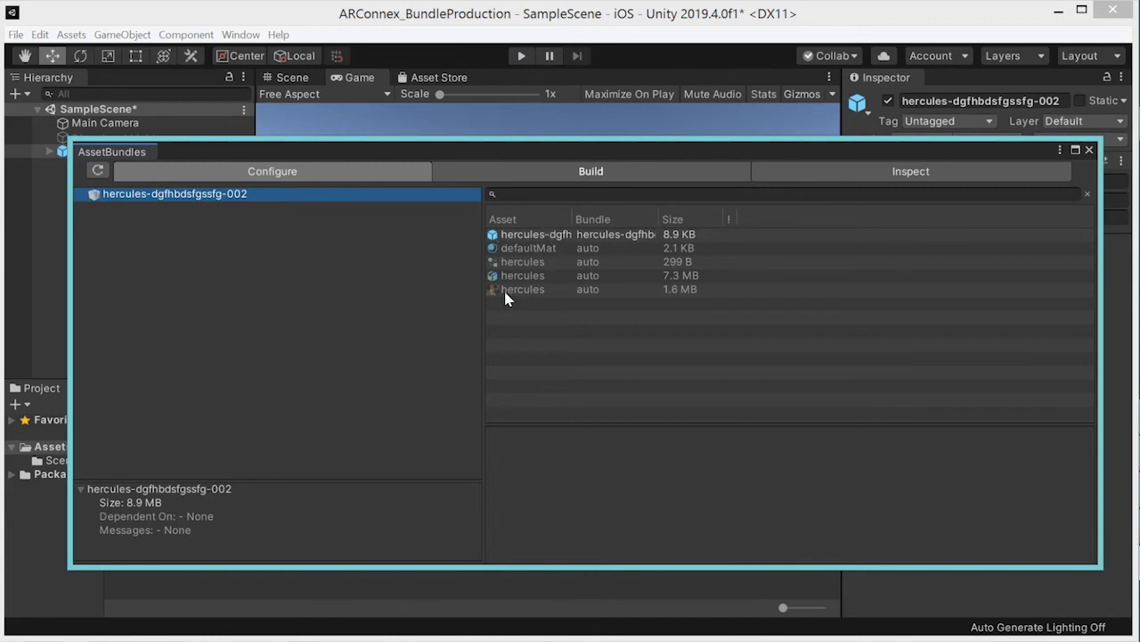
click(513, 264)
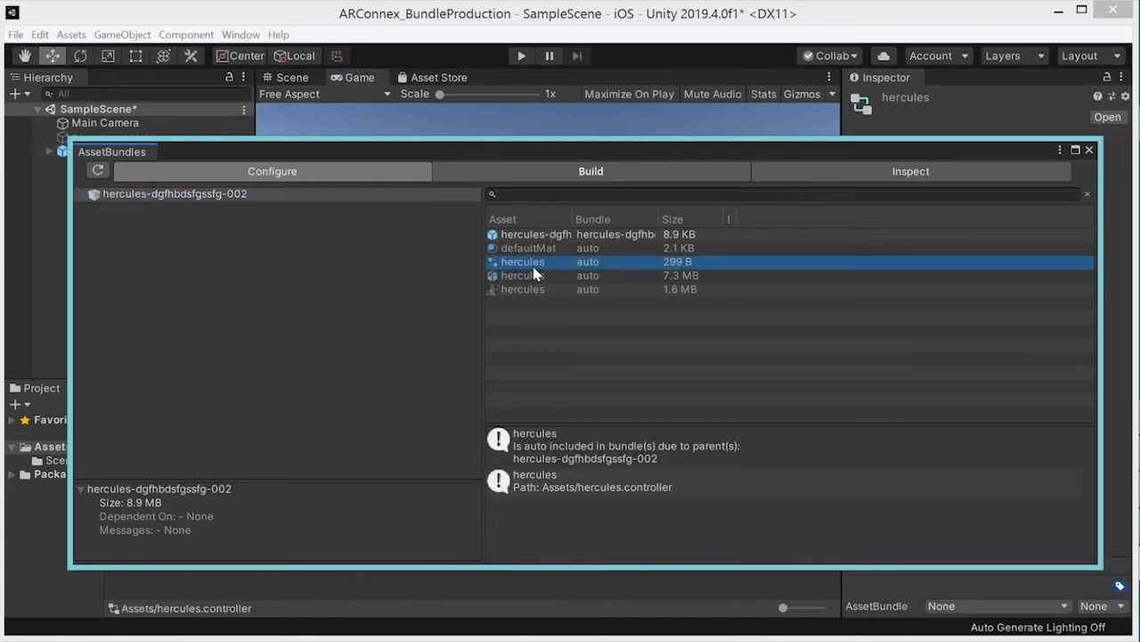
Step: Build the asset bundle for Android with the output path AssetBundles/Android
click(553, 172)
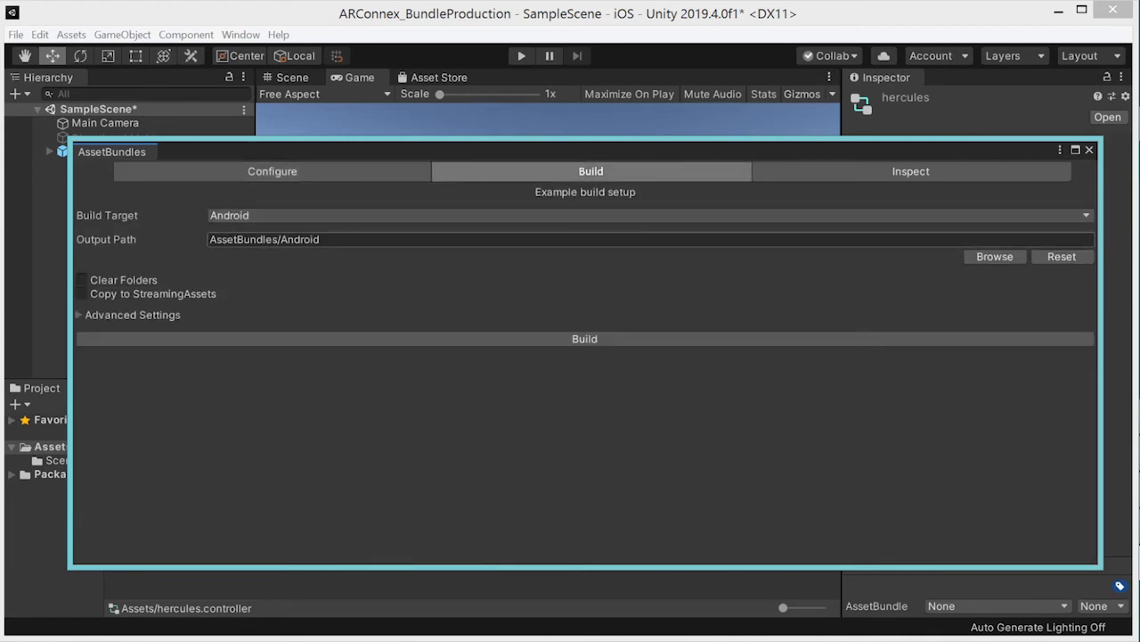
click(582, 340)
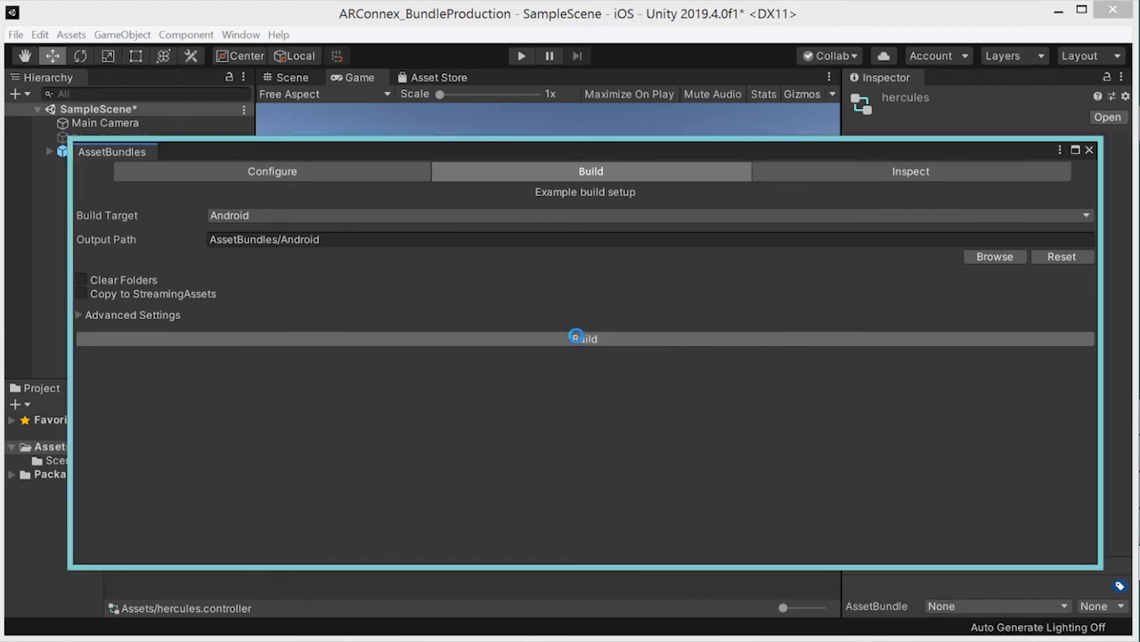
Step: Build the asset bundle again with iOS as the build target
click(546, 220)
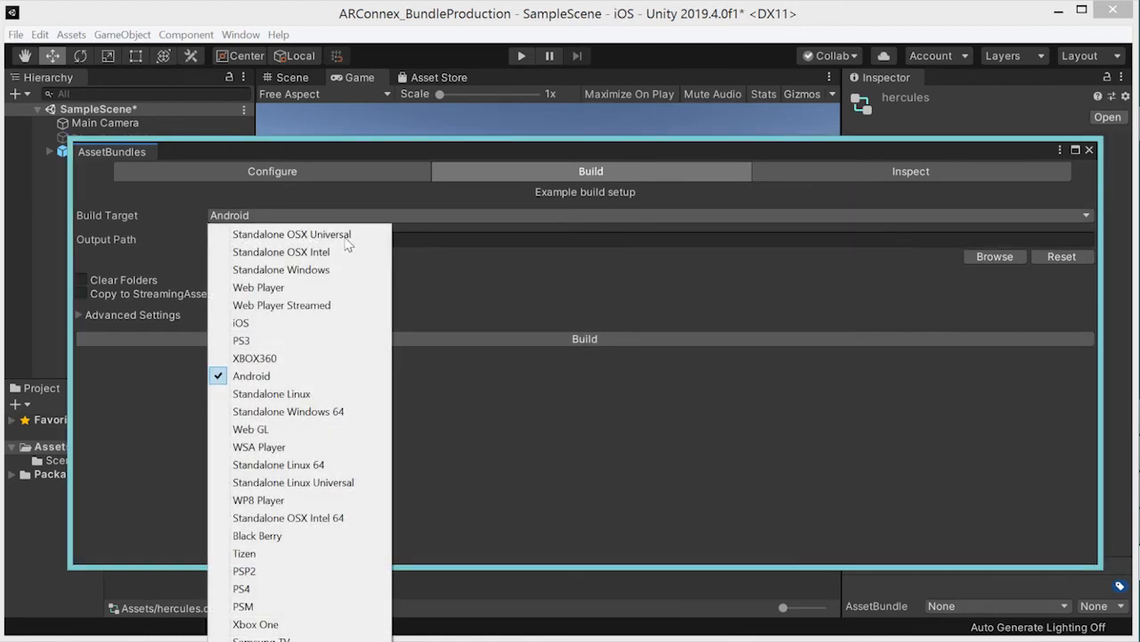
click(247, 323)
click(576, 338)
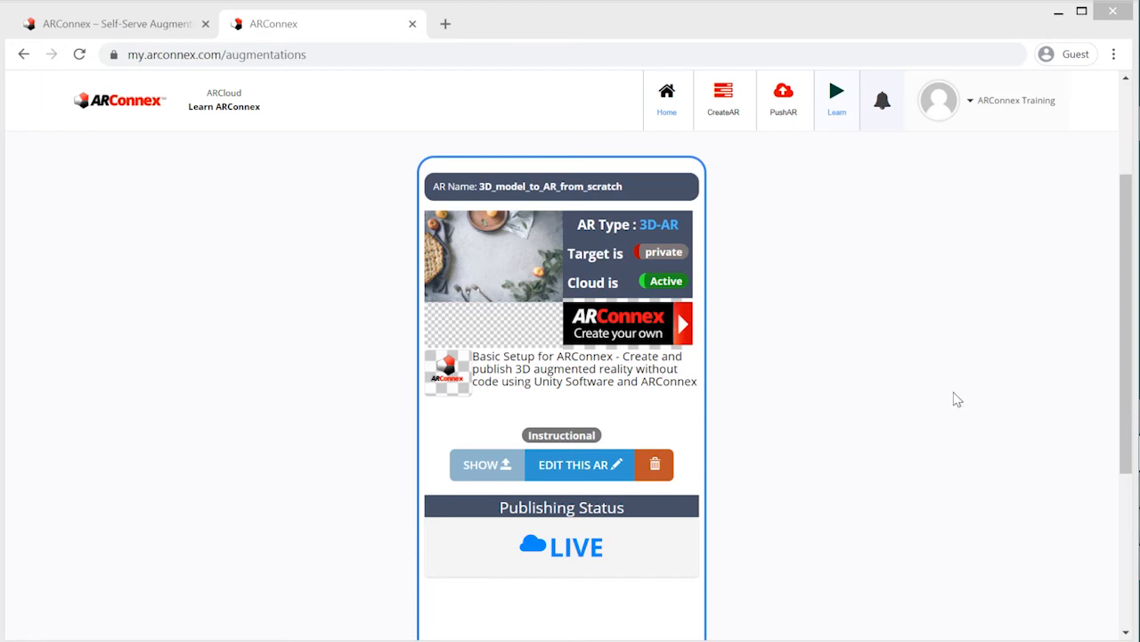
Step: On the ARConnex site, edit the 3D_model_to_AR_from_scratch experience and set its 3d AssetBundle Name to hercules-dgfhbdsfgssfg-002
mouse_move(1125, 245)
mouse_down()
mouse_move(1123, 267)
mouse_move(1105, 170)
mouse_move(1109, 251)
mouse_up()
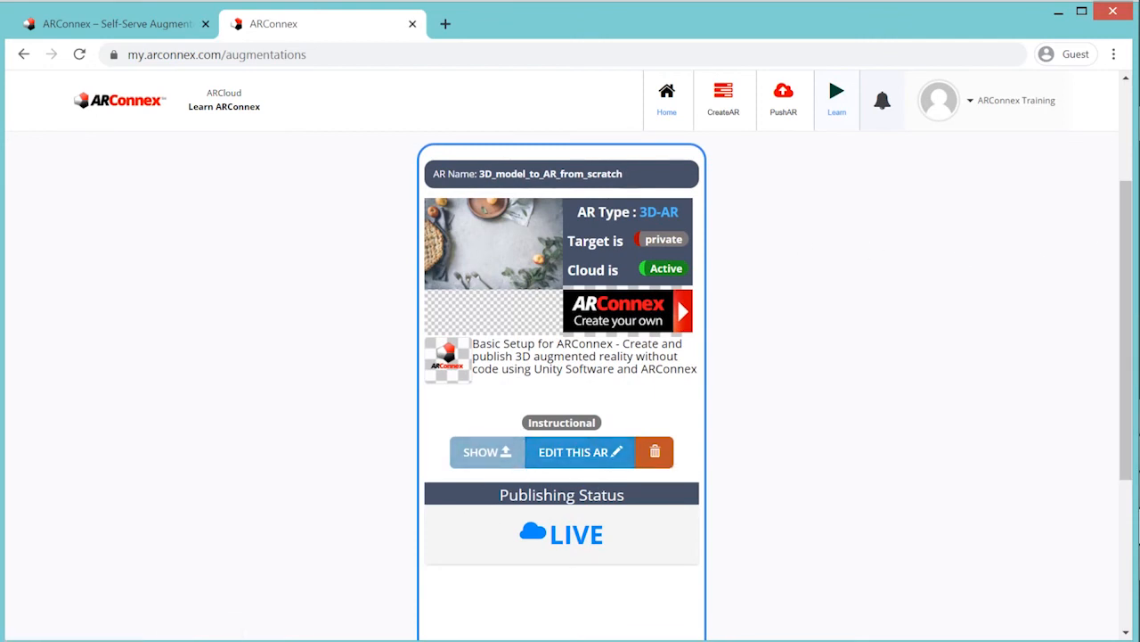
click(571, 454)
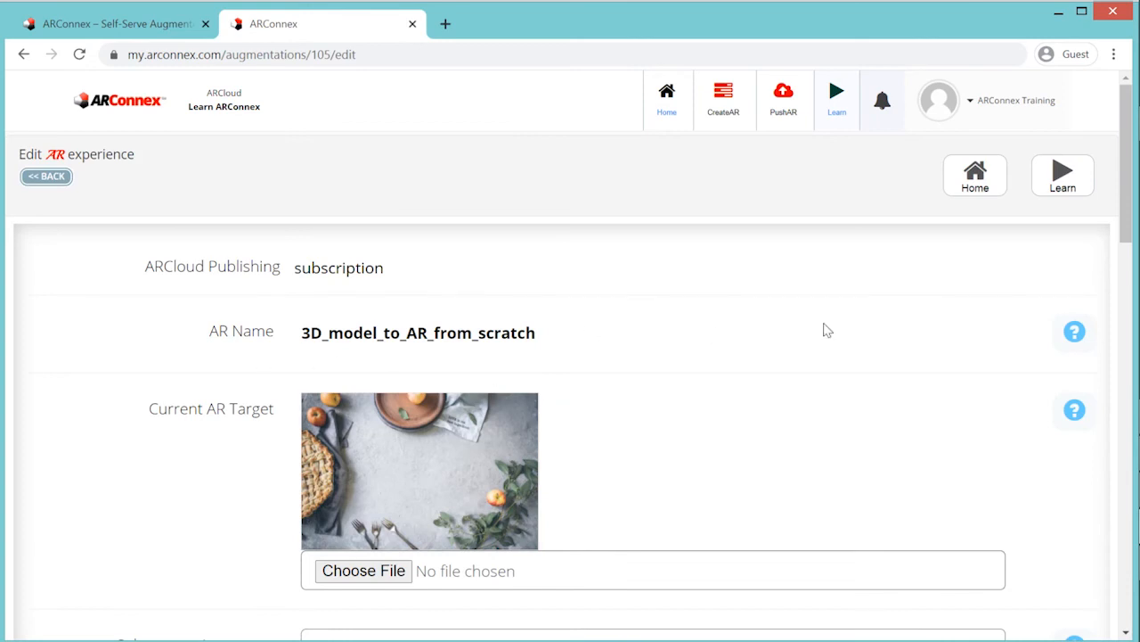
drag(1125, 204, 1113, 344)
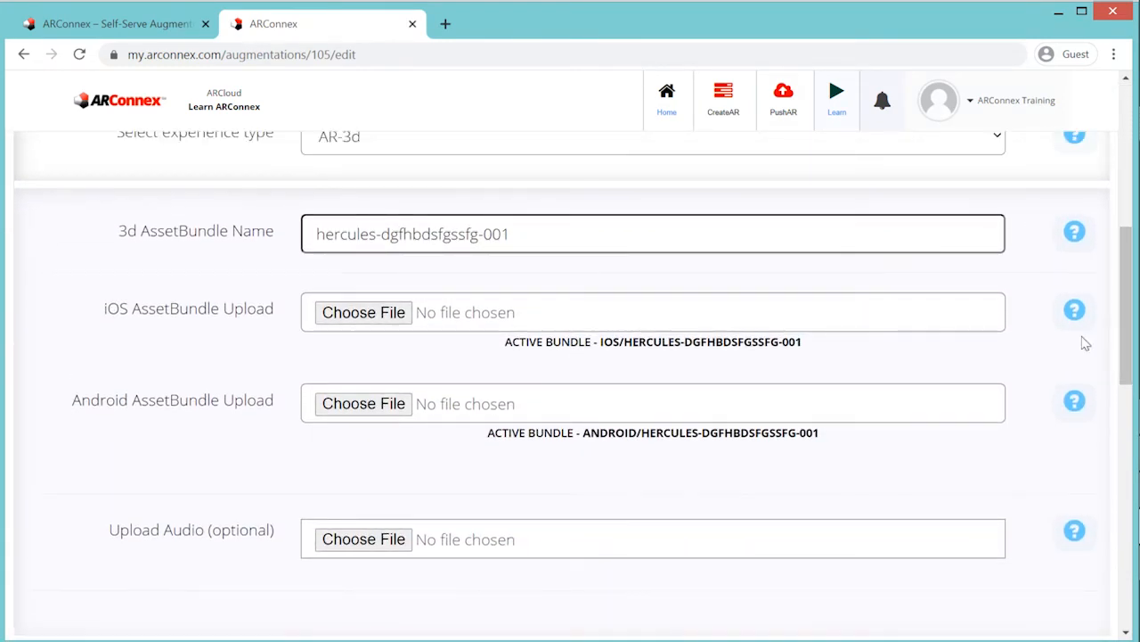
drag(510, 234, 502, 234)
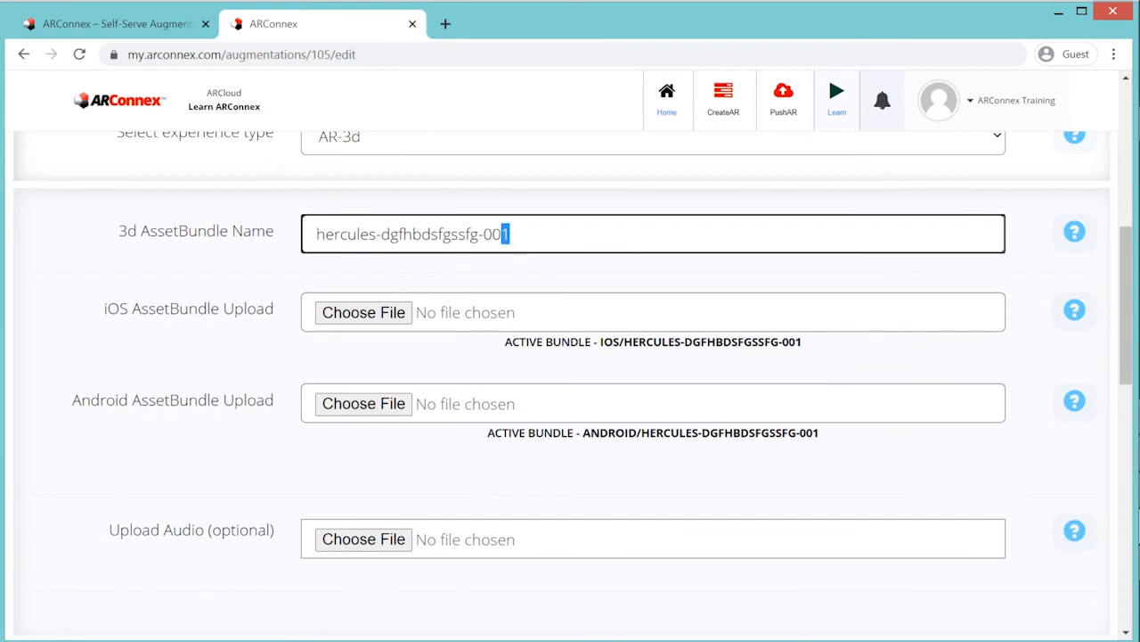
text(2)
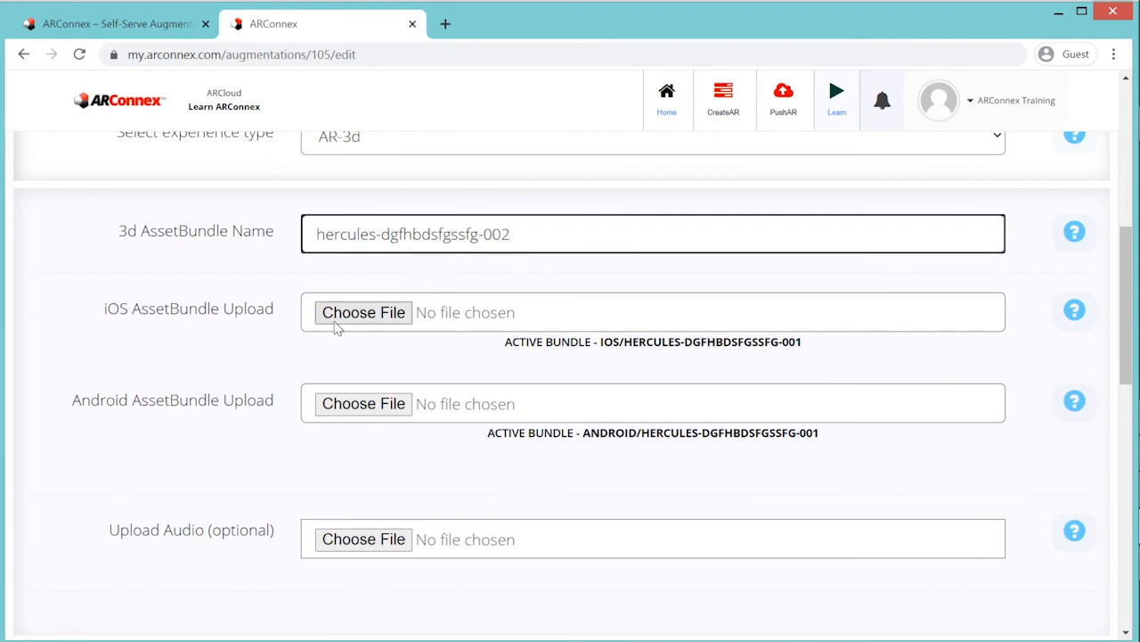
Step: Choose the hercules-dgfhbdsfgssfg-002 file from the AssetBundles iOS folder as the iOS AssetBundle upload
click(334, 313)
double_click(130, 145)
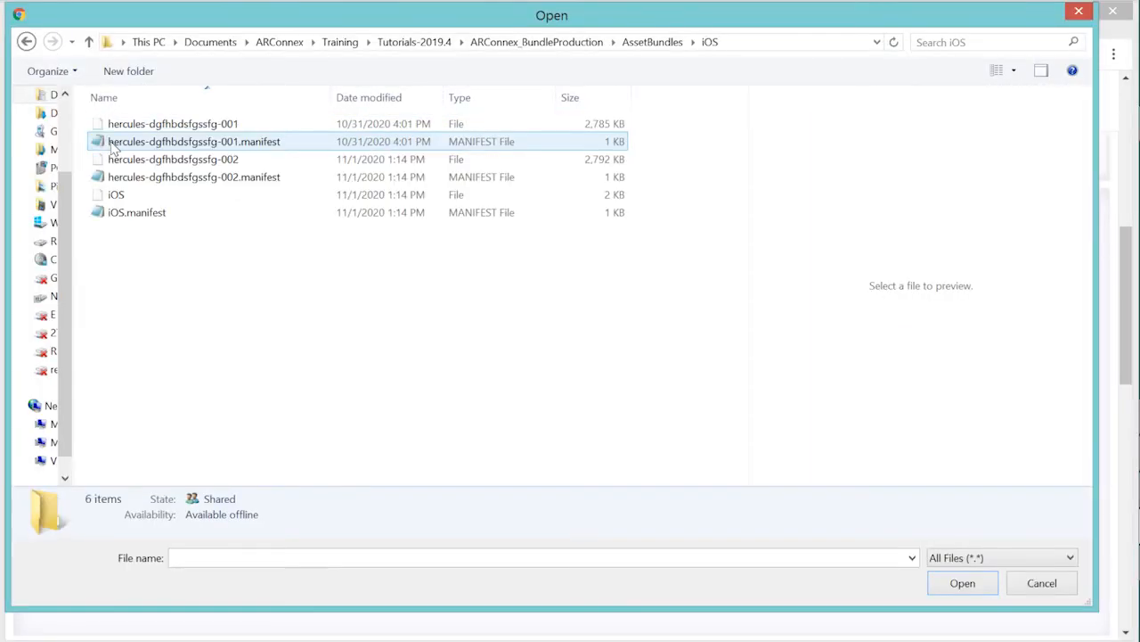
click(173, 159)
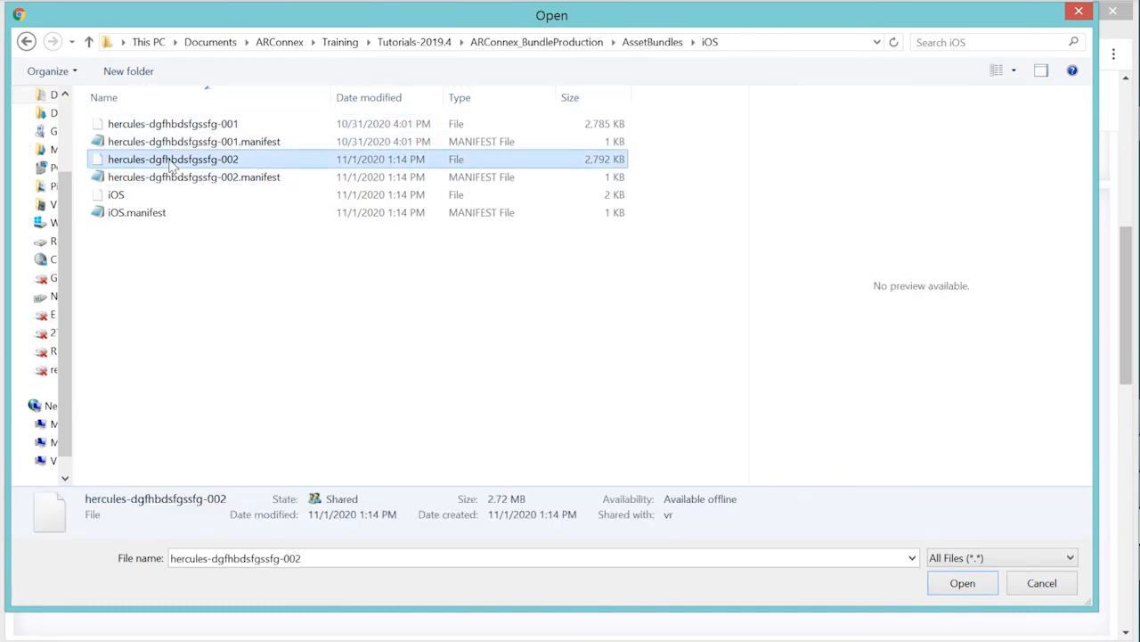
click(963, 583)
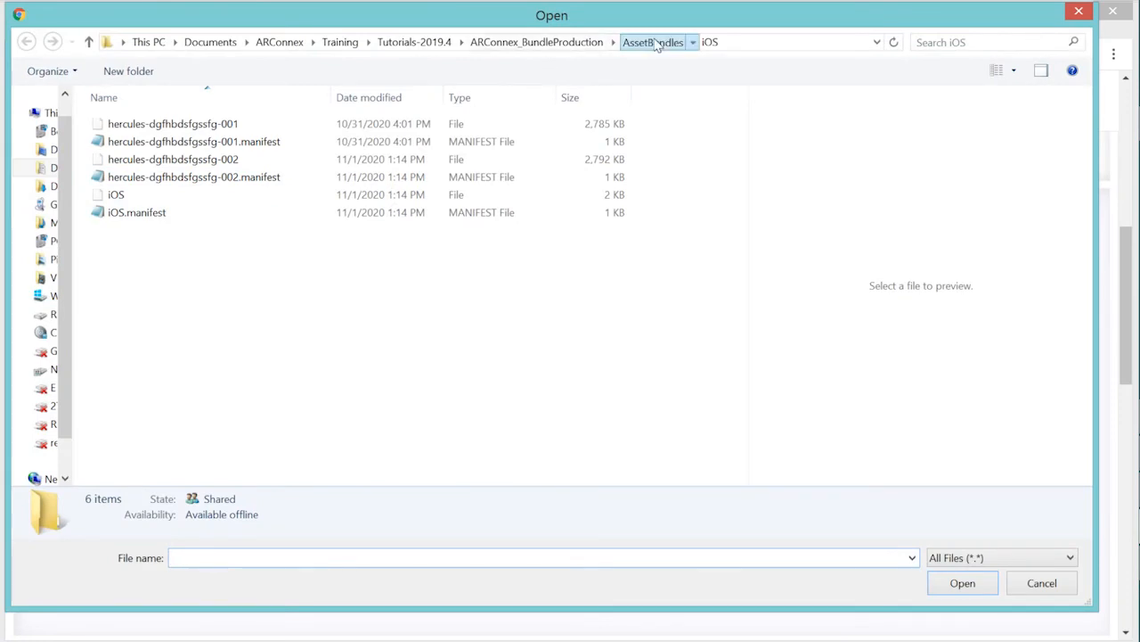
Step: Choose the hercules-dgfhbdsfgssfg-002 file from the AssetBundles Android folder as the Android AssetBundle upload
click(656, 45)
double_click(176, 125)
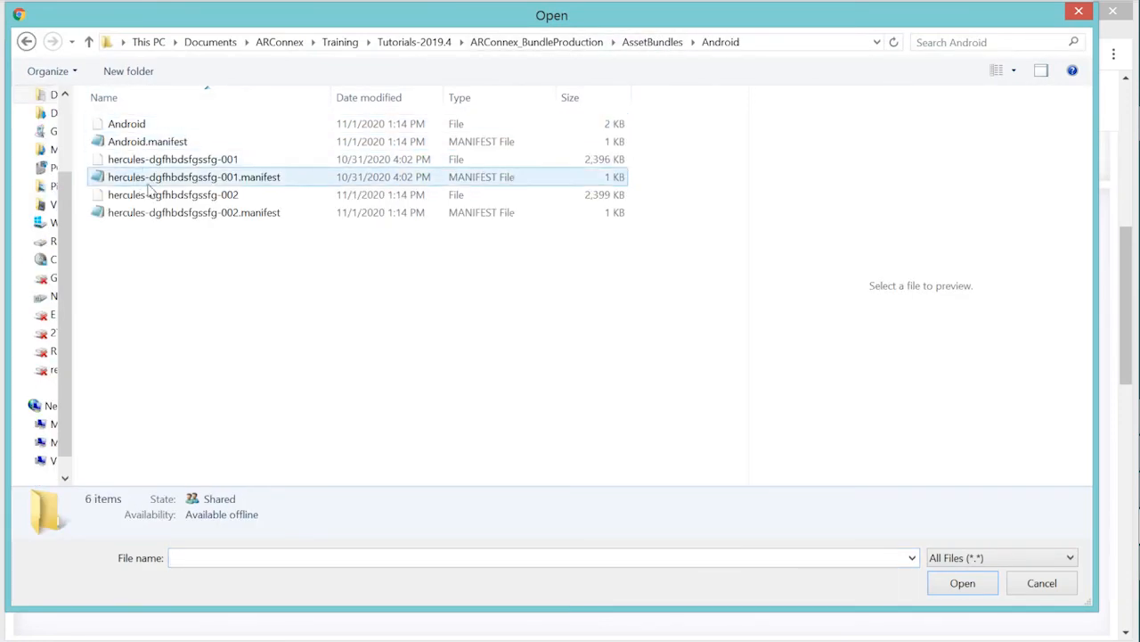
click(190, 196)
click(961, 584)
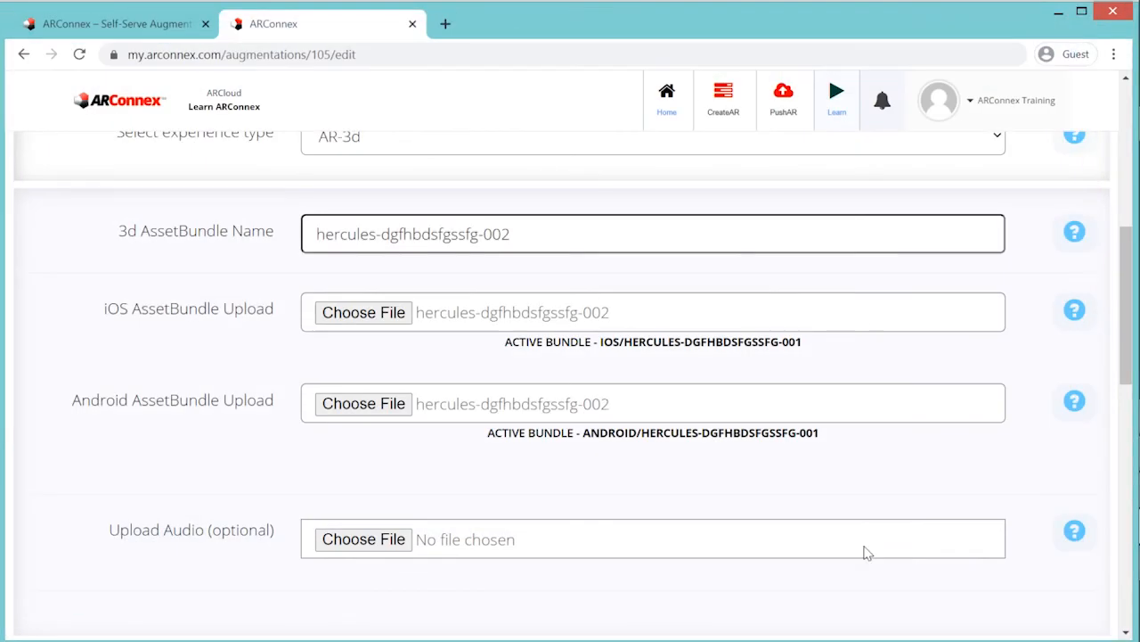
Step: Update the AR experience with the new bundles and push it to the ARCloud, accepting the publishing confirmation
scroll(613, 403, down, 10)
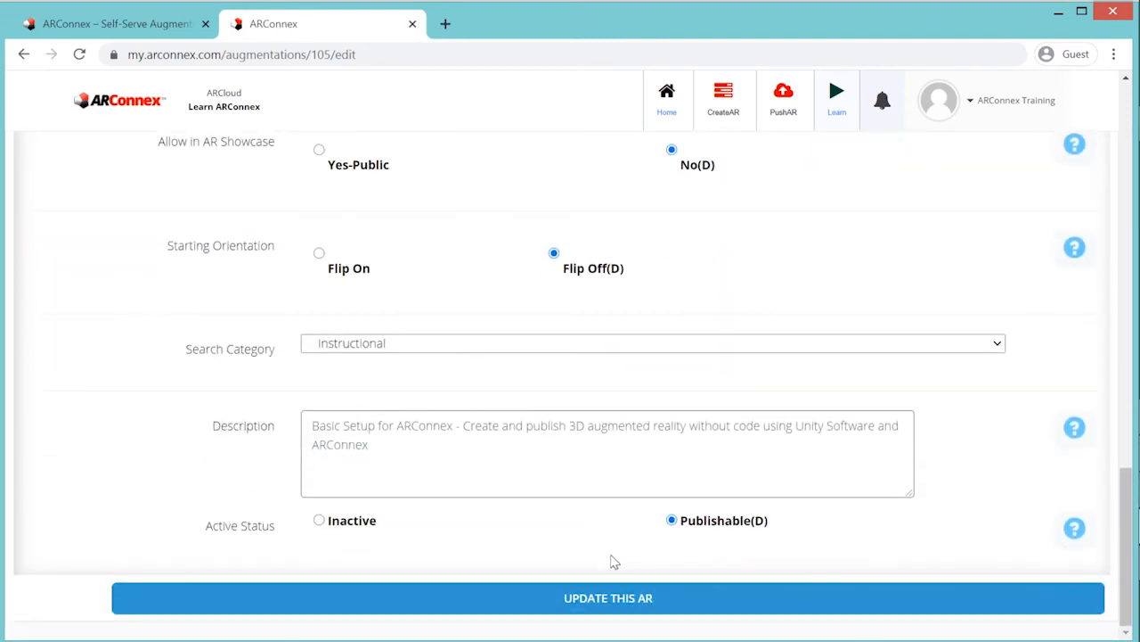
click(617, 600)
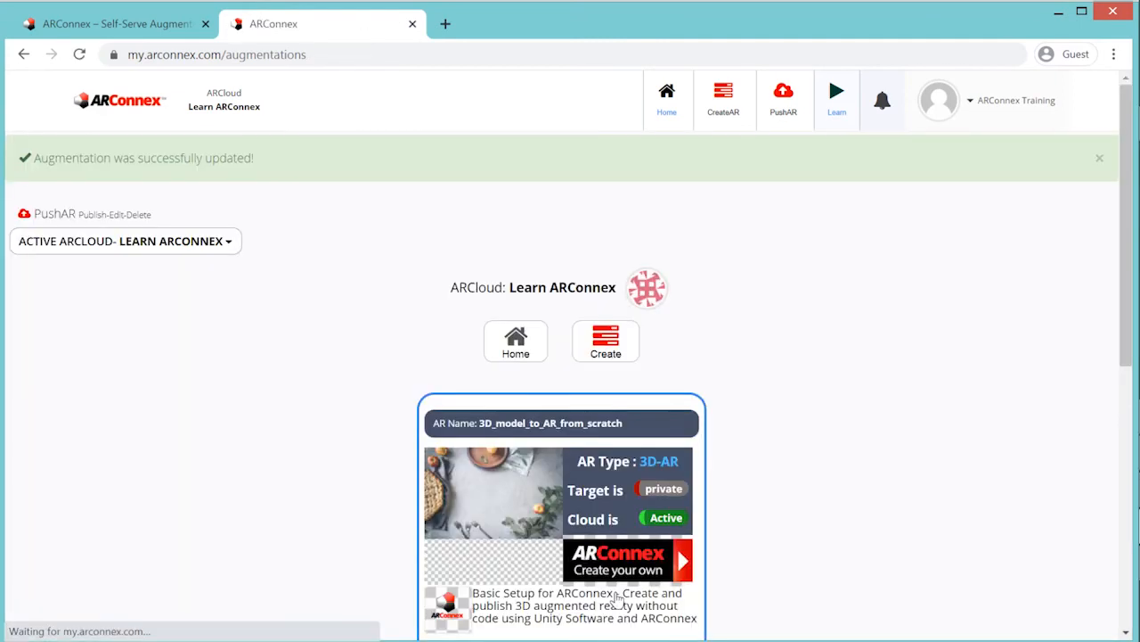
scroll(802, 543, down, 10)
scroll(725, 510, up, 2)
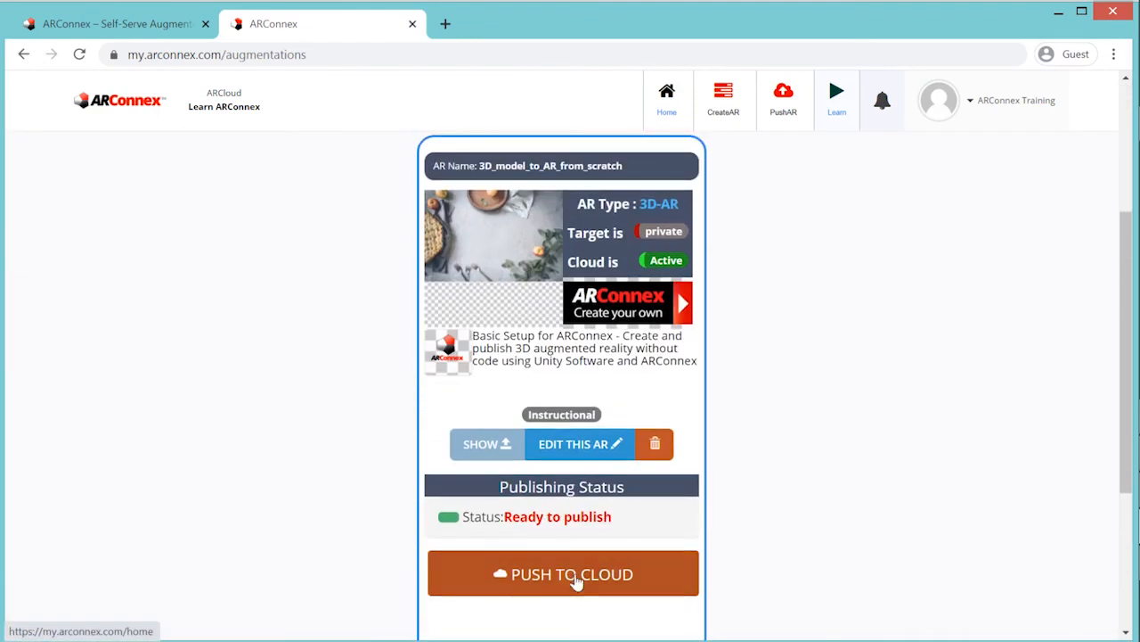
click(570, 579)
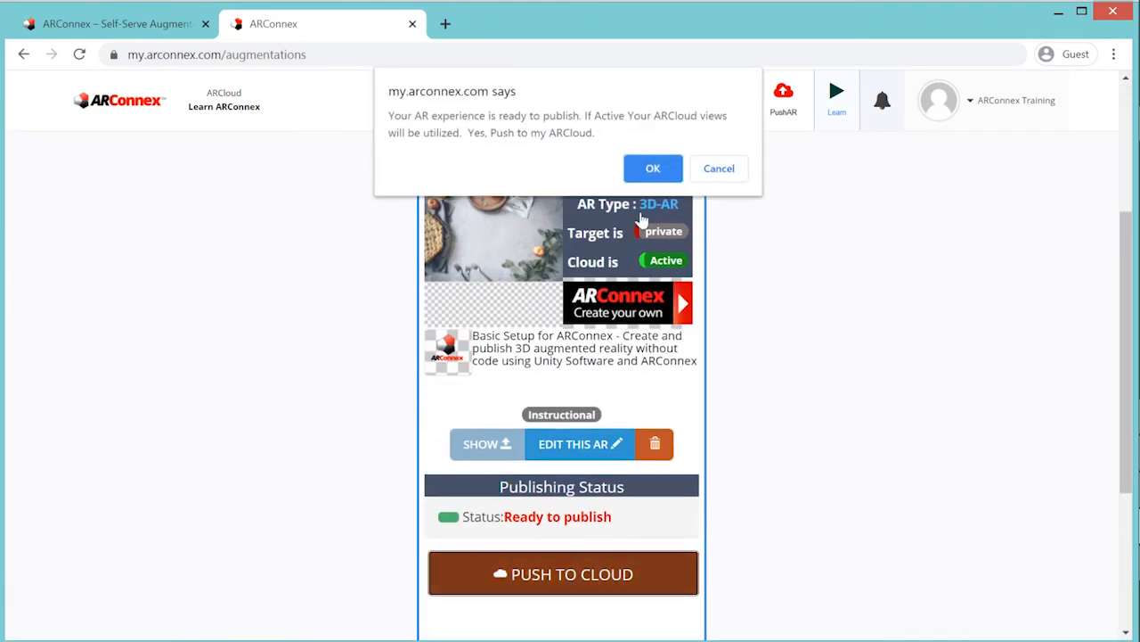
click(655, 167)
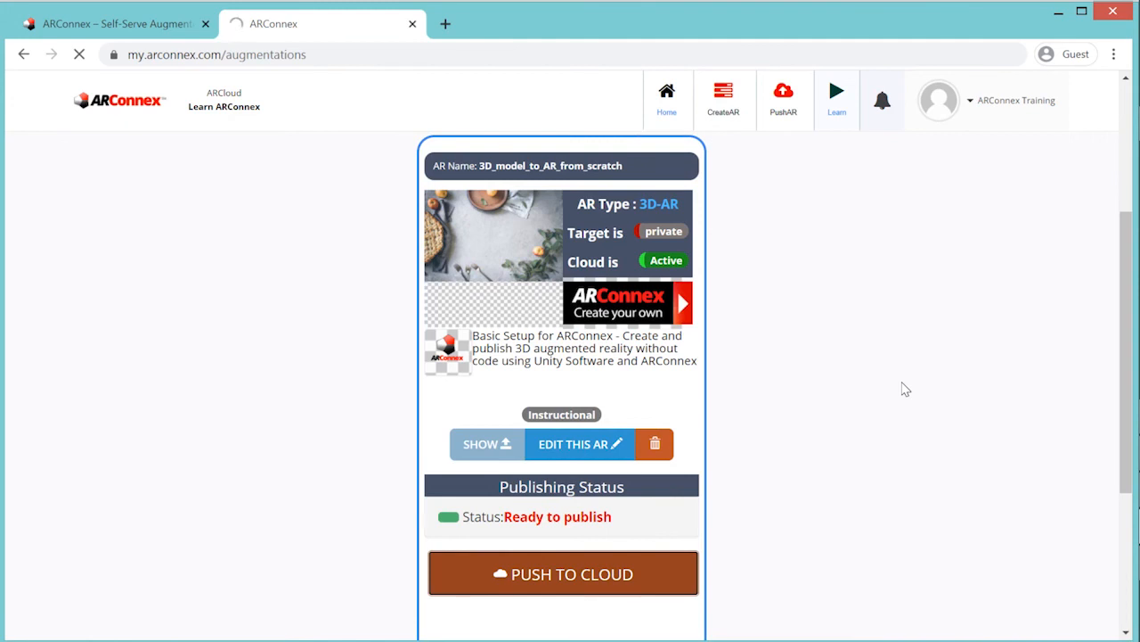
scroll(865, 419, down, 1)
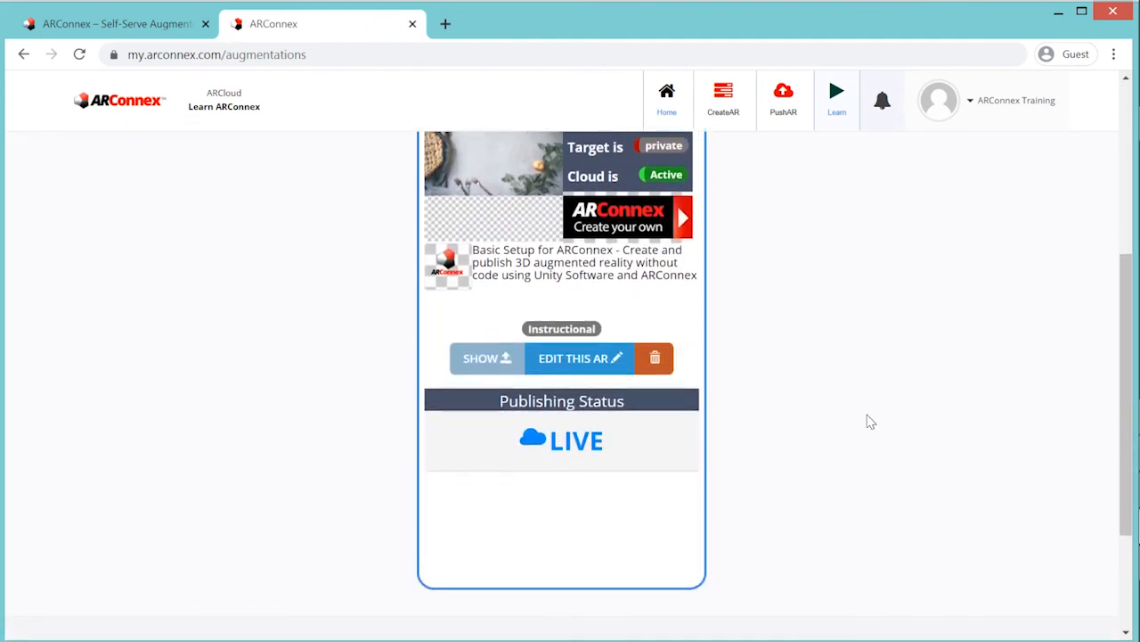
scroll(865, 420, up, 2)
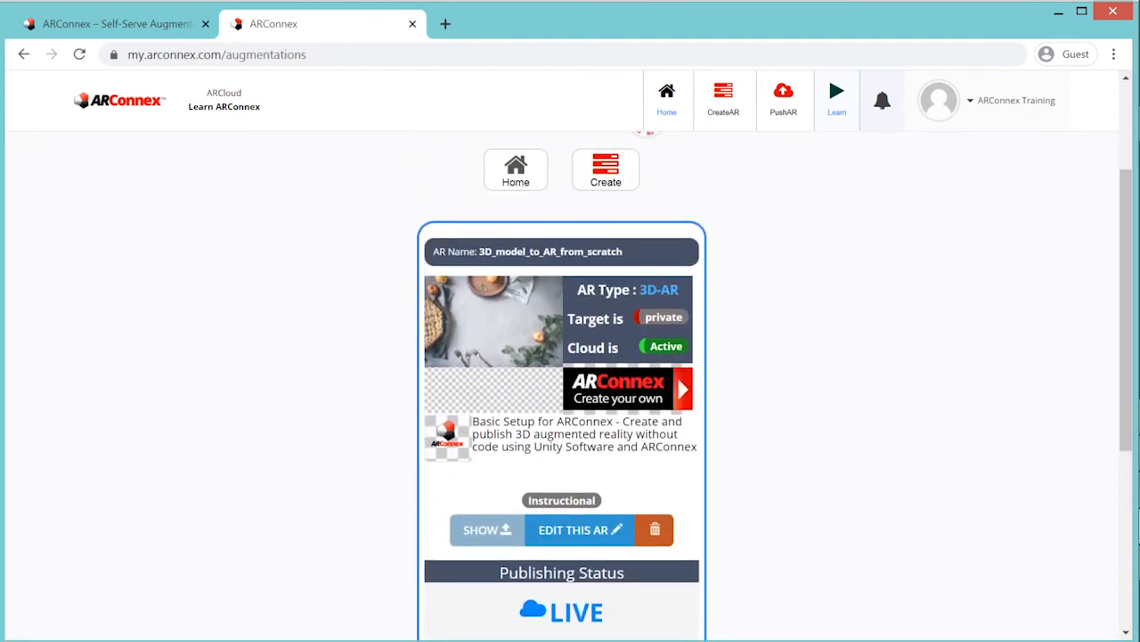